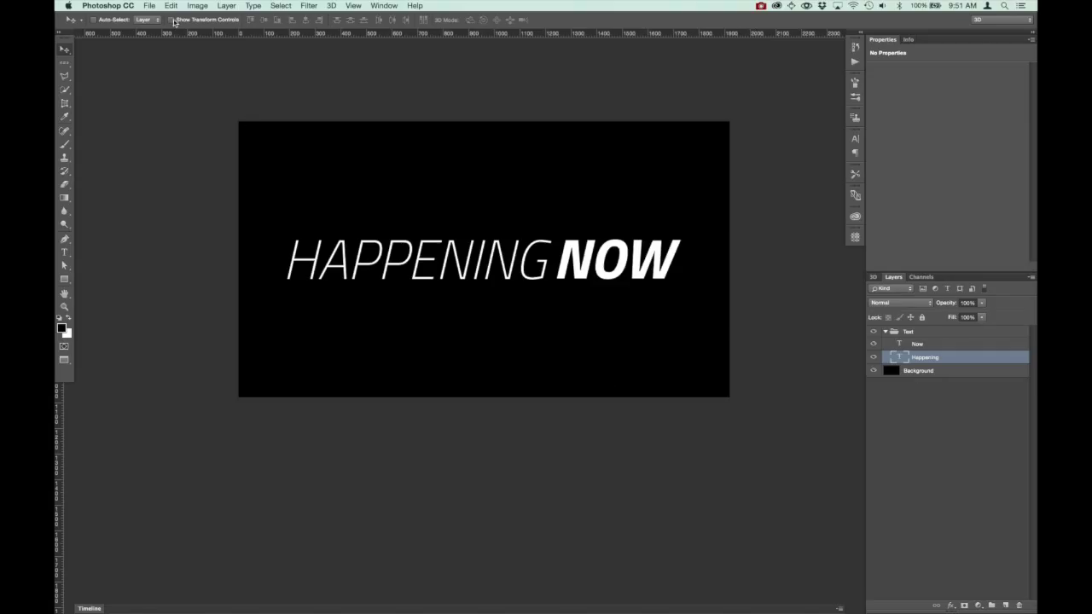
click(149, 6)
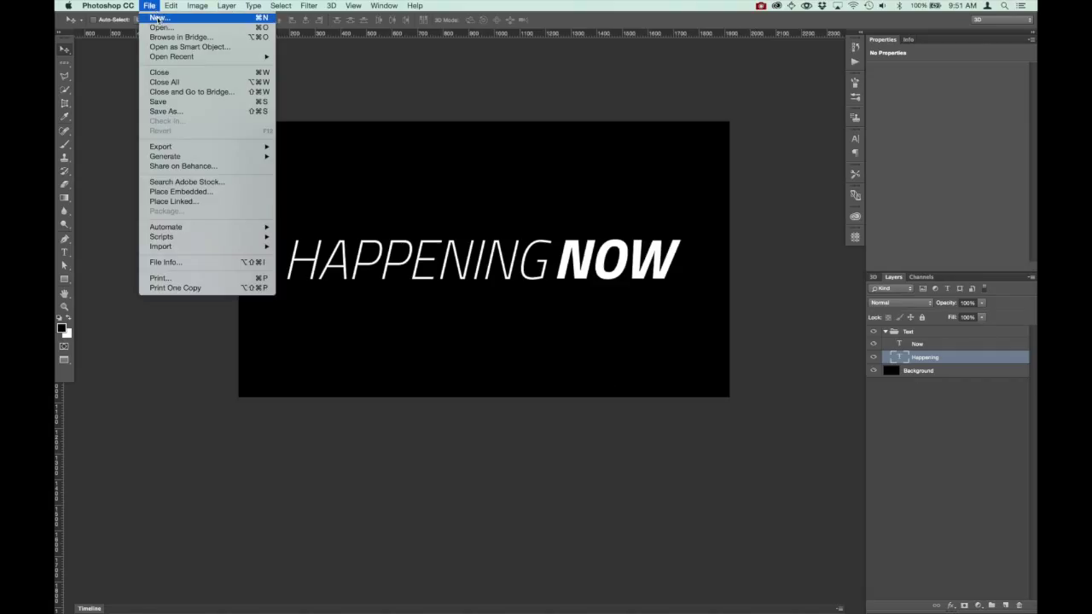
click(158, 18)
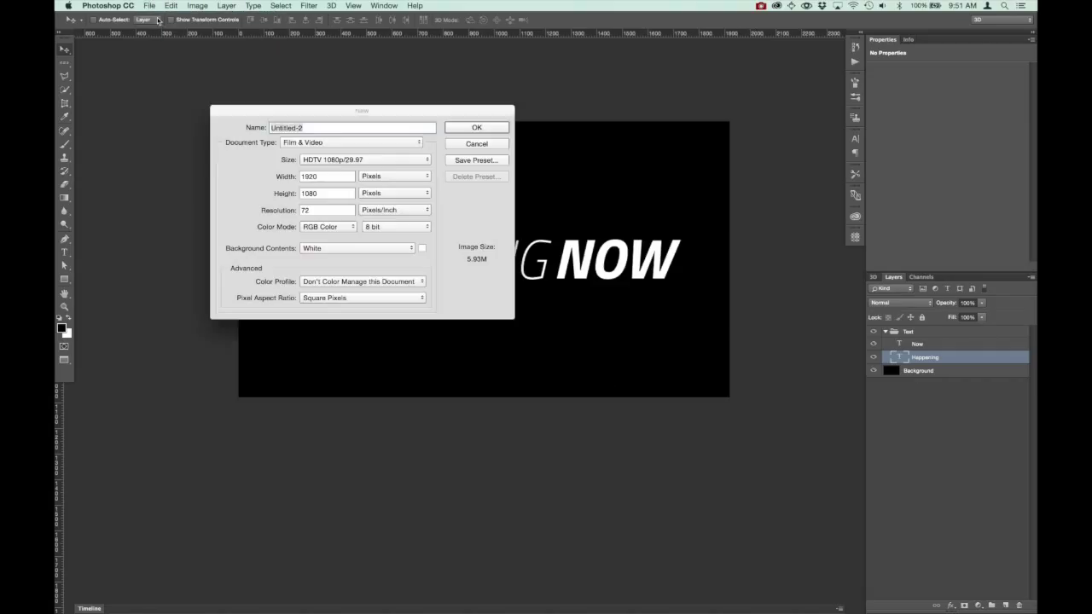
click(476, 145)
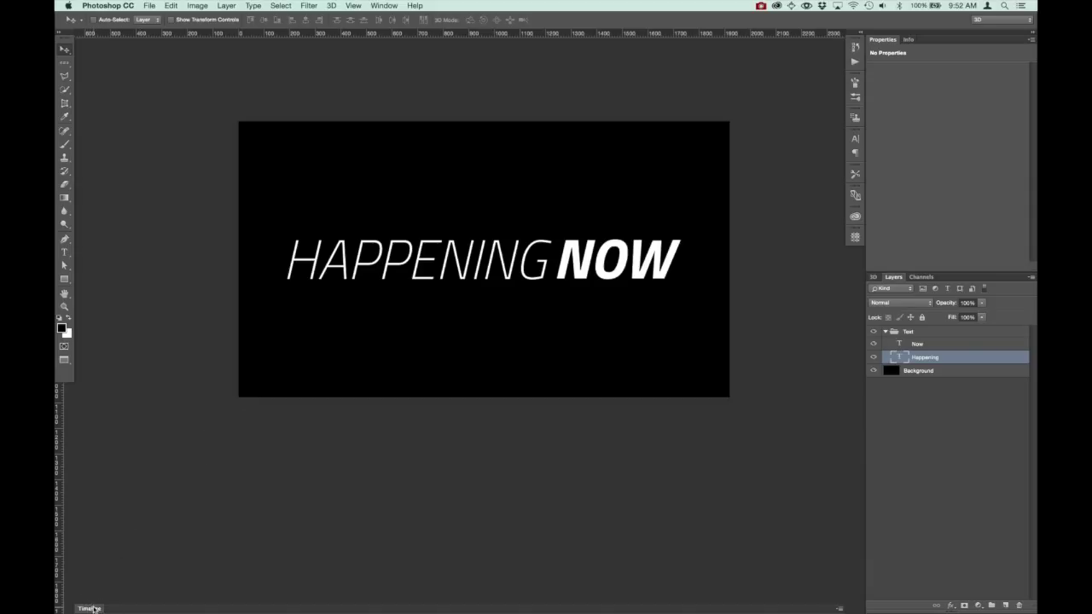
- Show the expanded Timeline and create a video timeline from the document's layers
click(386, 6)
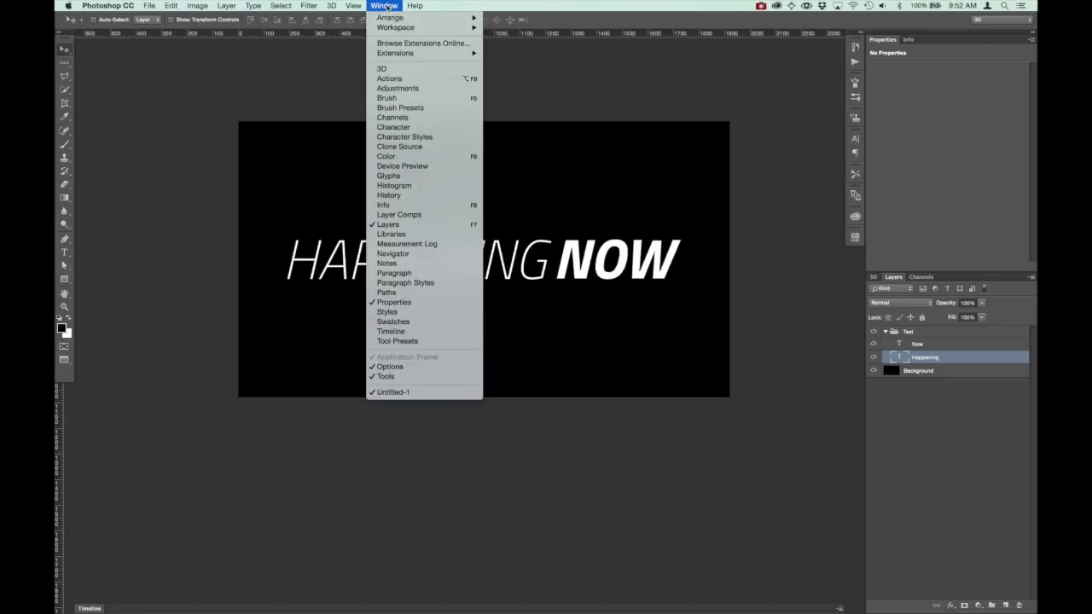
click(390, 331)
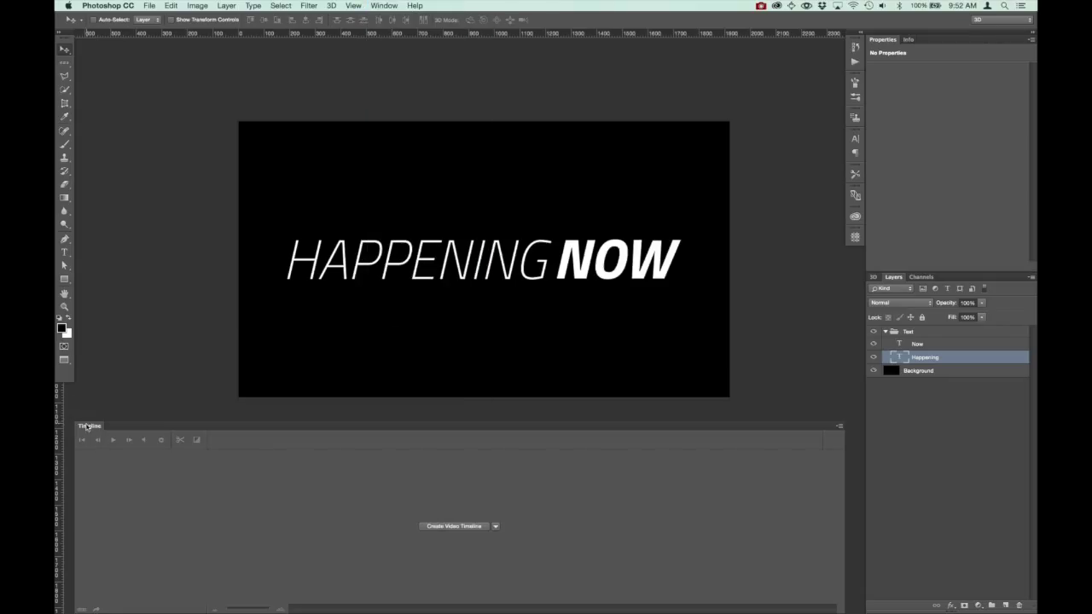
double_click(89, 427)
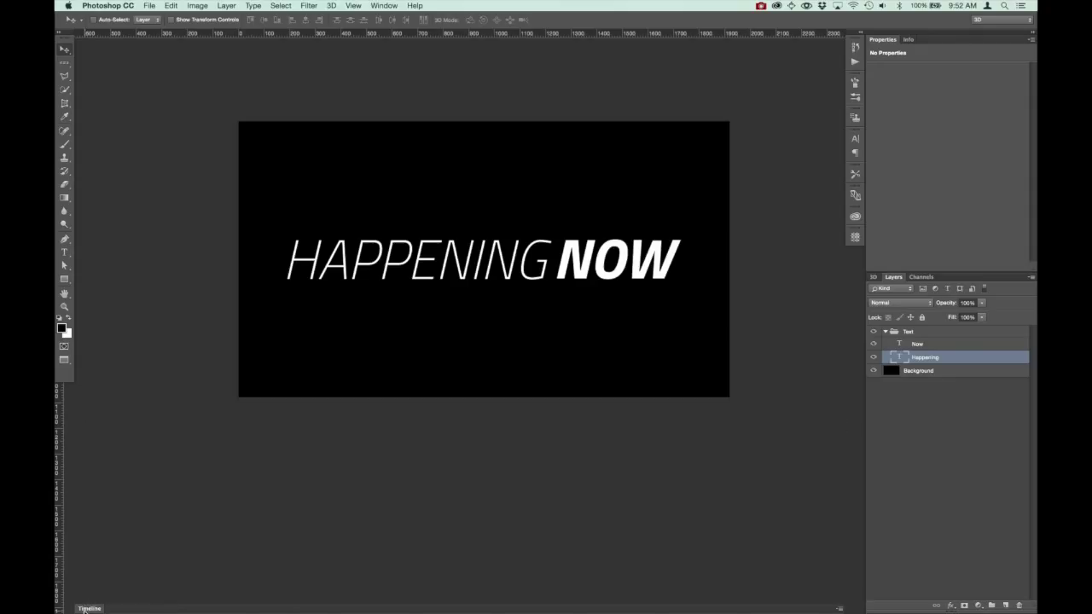
click(89, 607)
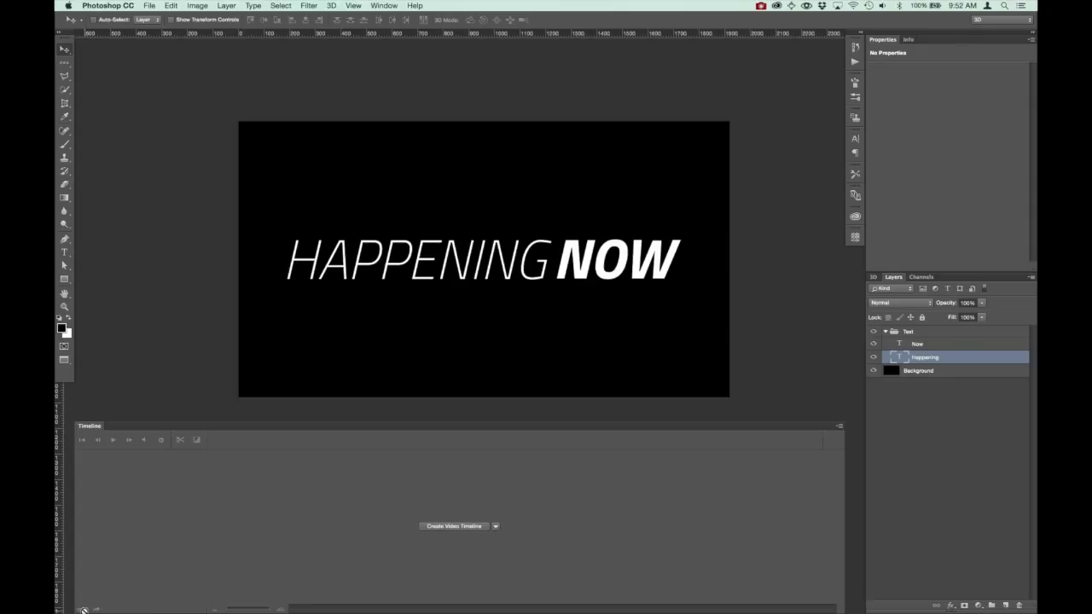
click(460, 527)
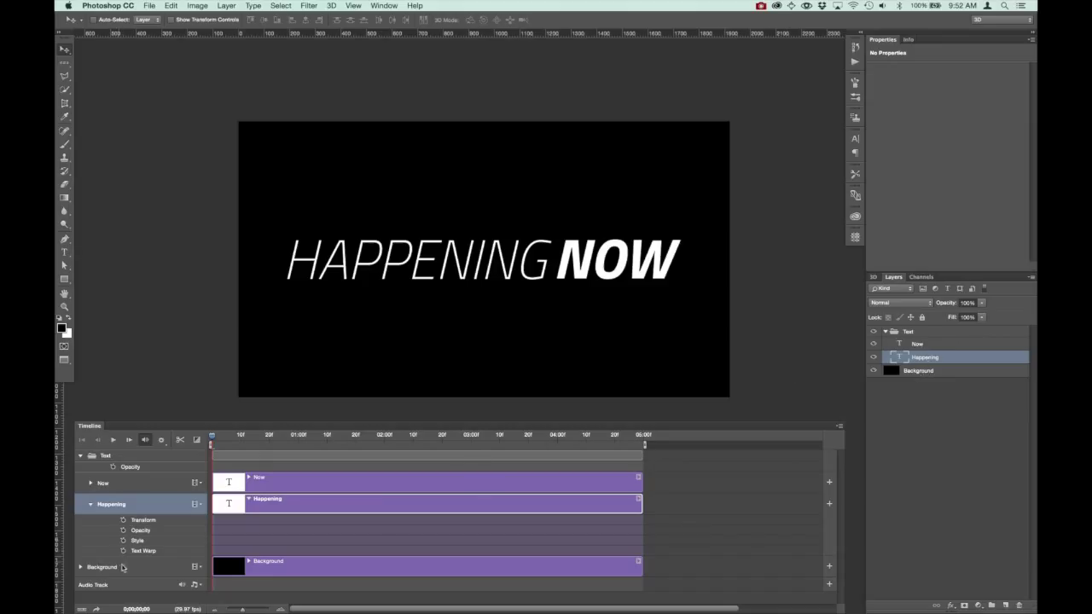
- Enable Transform keyframing on the Happening track with a keyframe at frame 10 for the text's final position
click(92, 506)
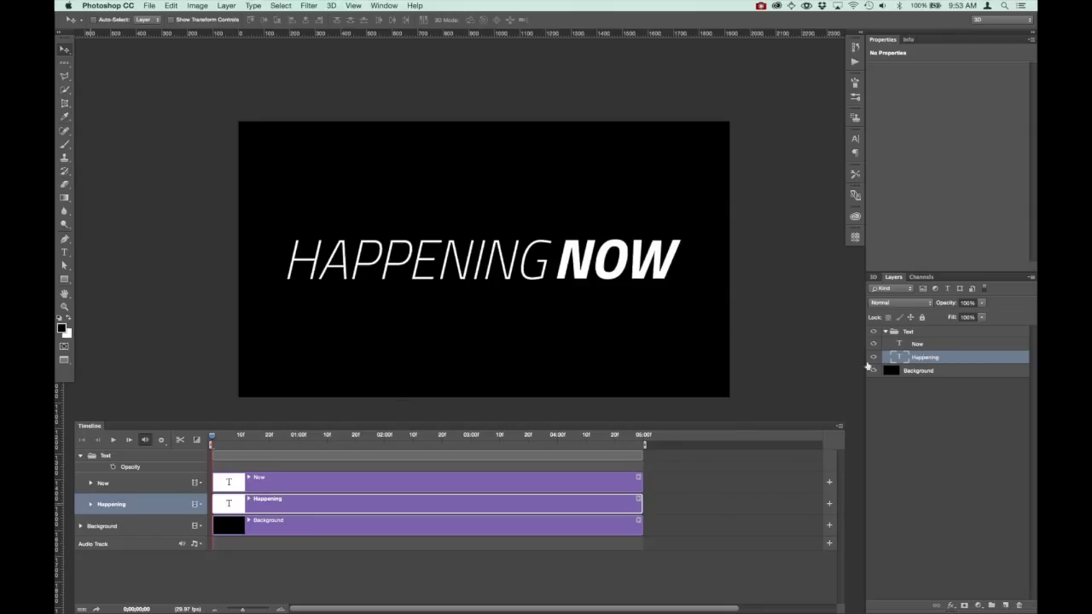
click(90, 504)
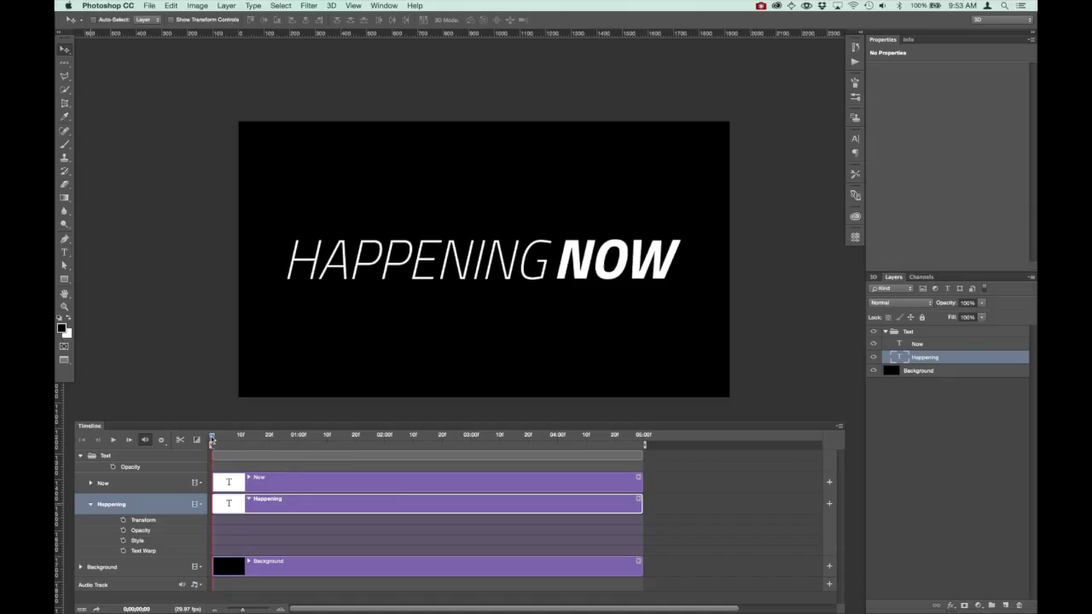
drag(211, 439, 242, 438)
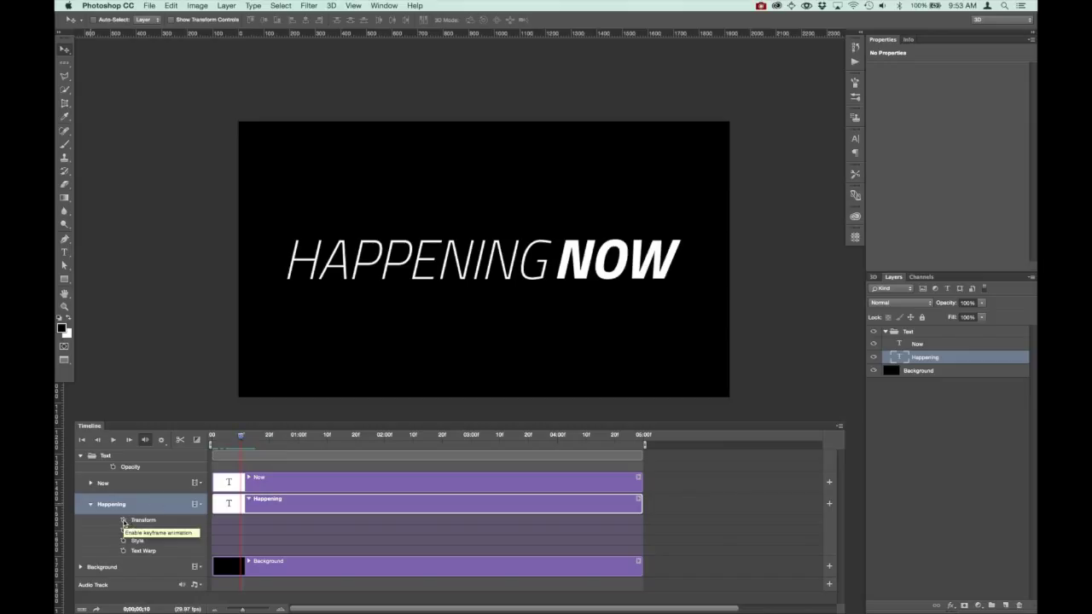
click(123, 521)
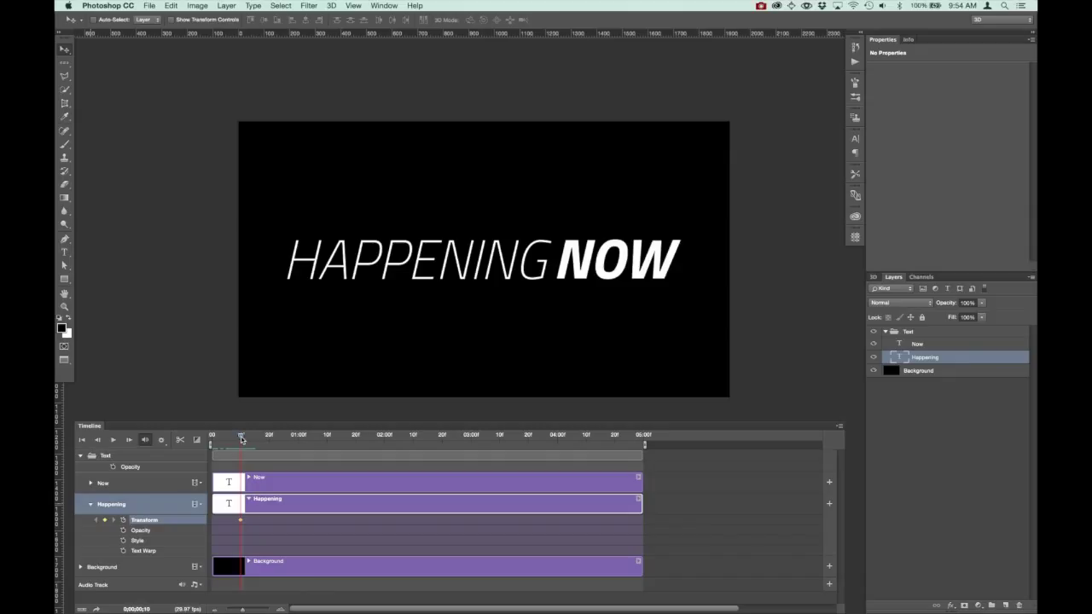
- Add a Transform keyframe at about frame 5 on the Happening track and move HAPPENING off the canvas past its left edge
drag(241, 439, 226, 440)
click(105, 521)
drag(494, 262, 172, 260)
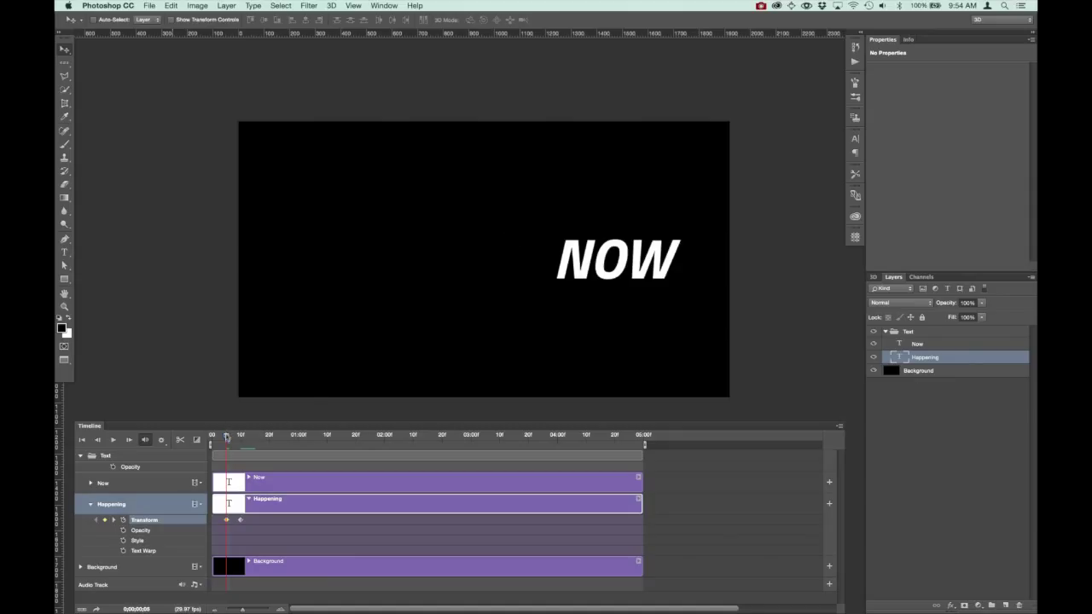
- Play the timeline from the start to preview the HAPPENING slide-in animation
drag(227, 437, 208, 440)
click(114, 441)
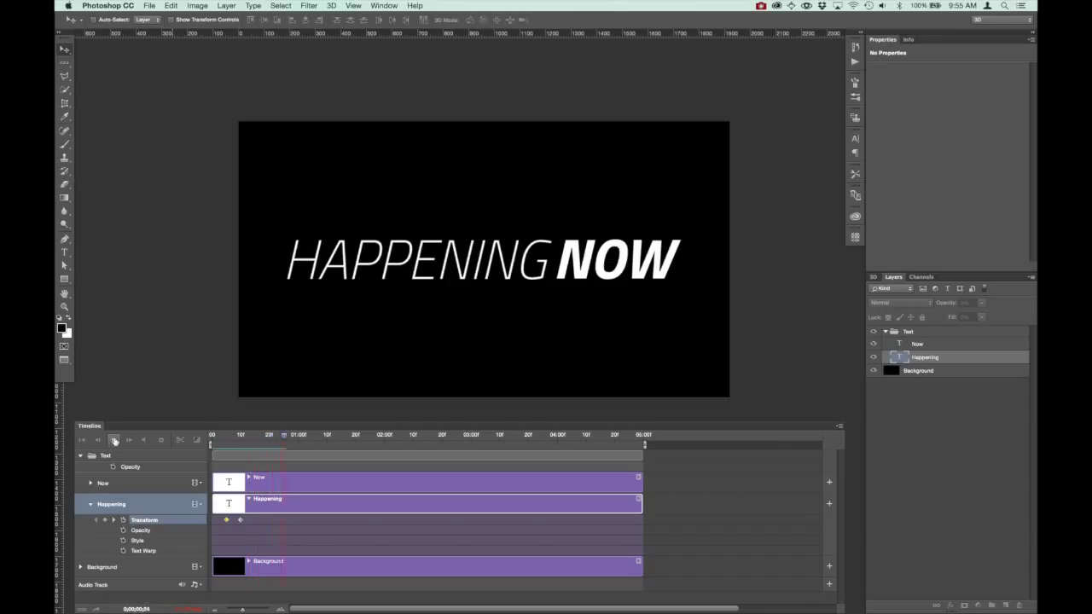
click(113, 440)
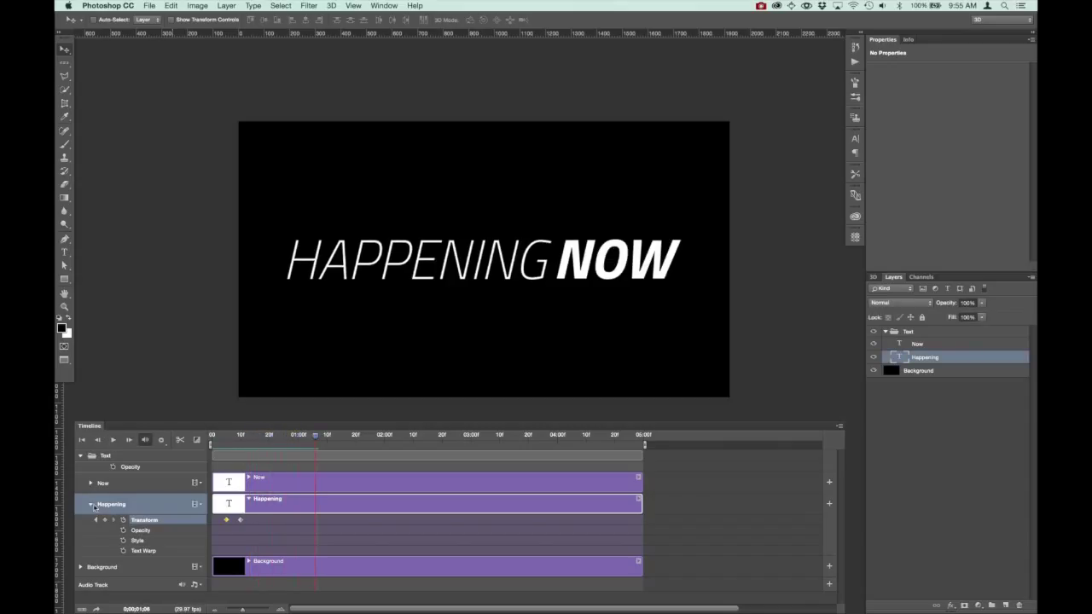
- Expand the Now track's properties and add Transform keyframes at frames 15 and 20 for the NOW text
click(91, 506)
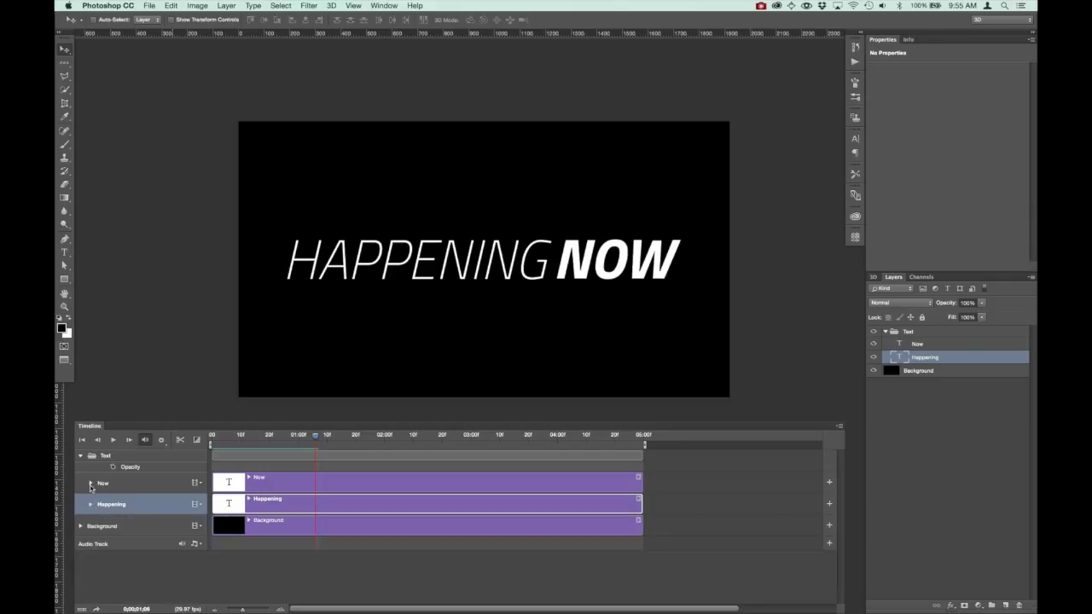
click(90, 483)
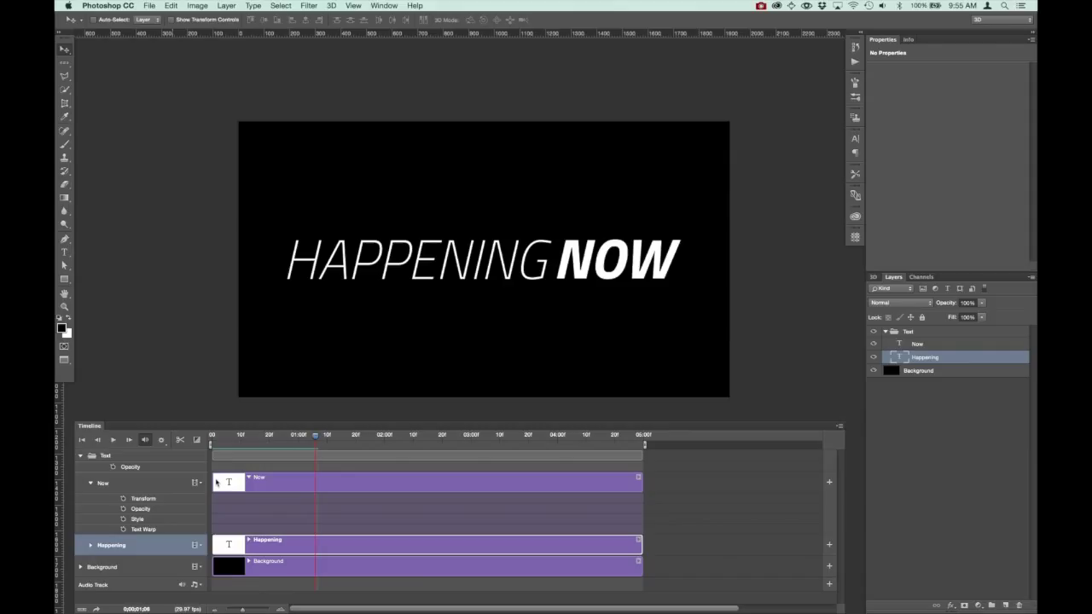
click(91, 546)
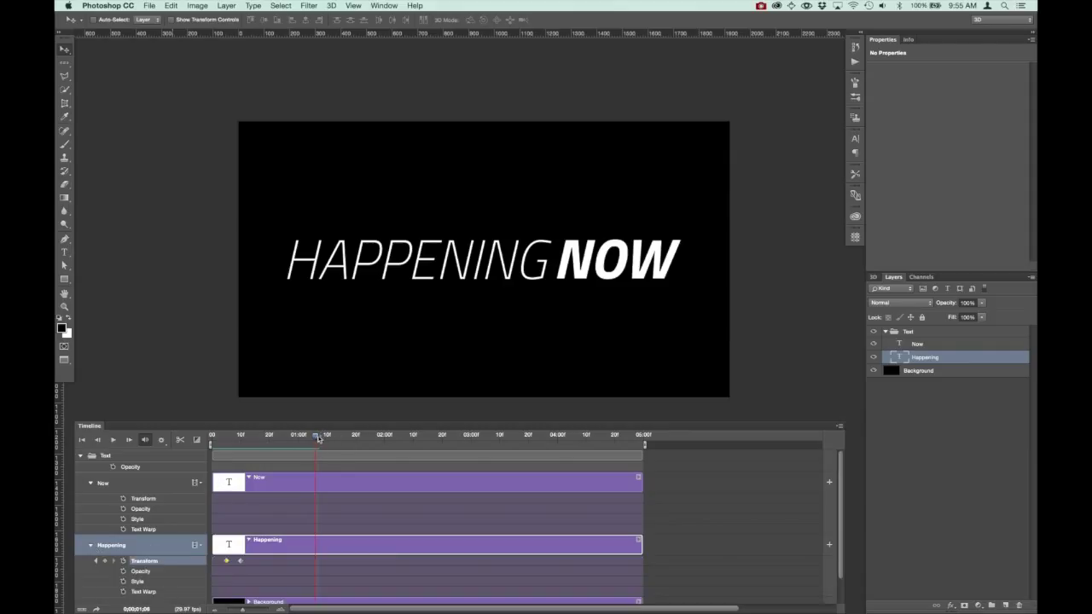
drag(315, 439, 253, 447)
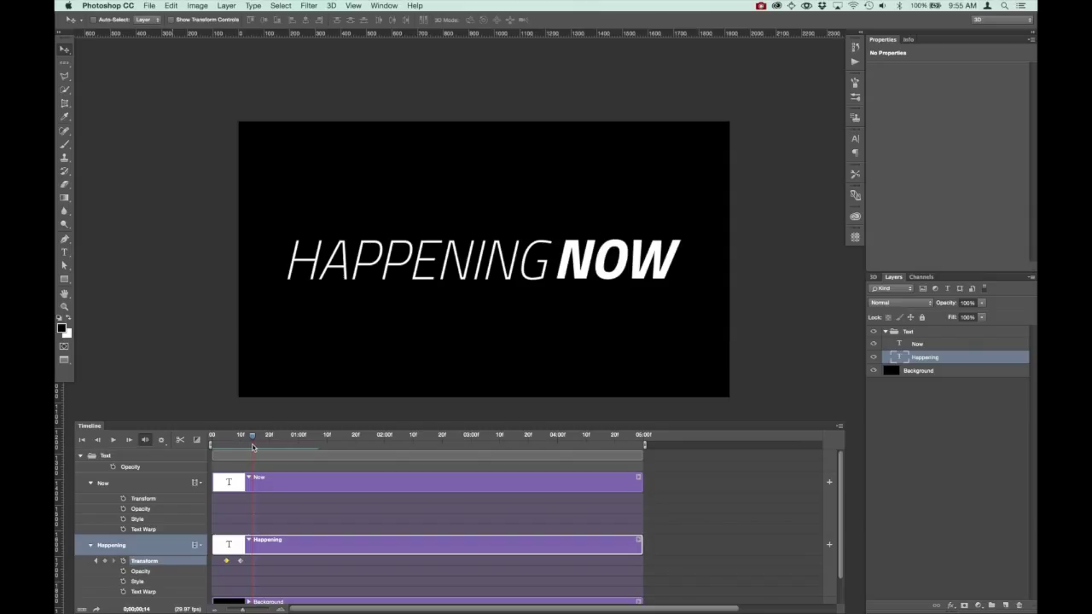
drag(252, 448, 255, 447)
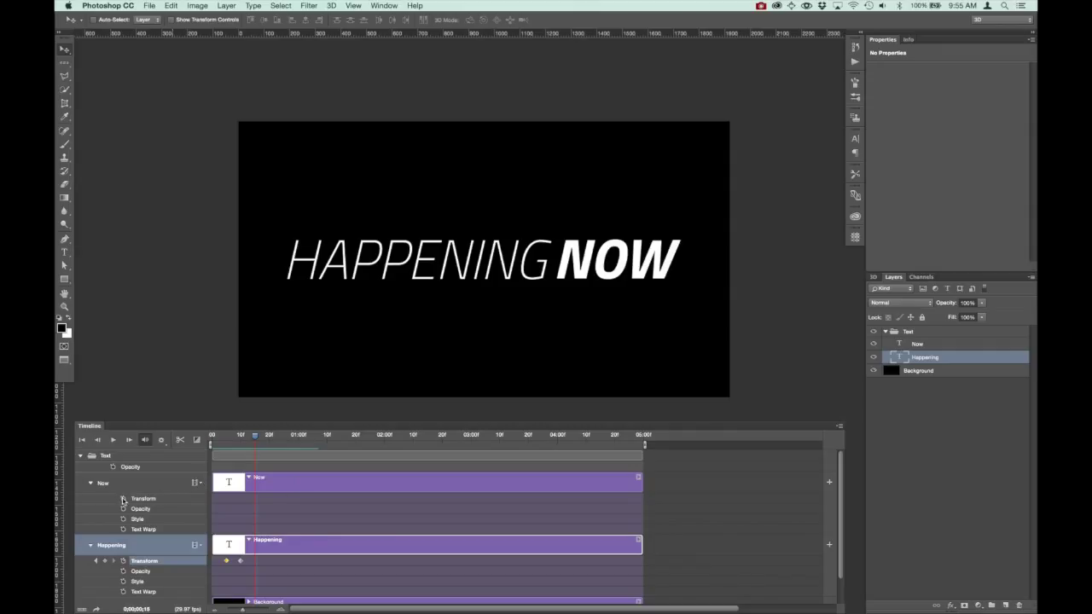
click(123, 500)
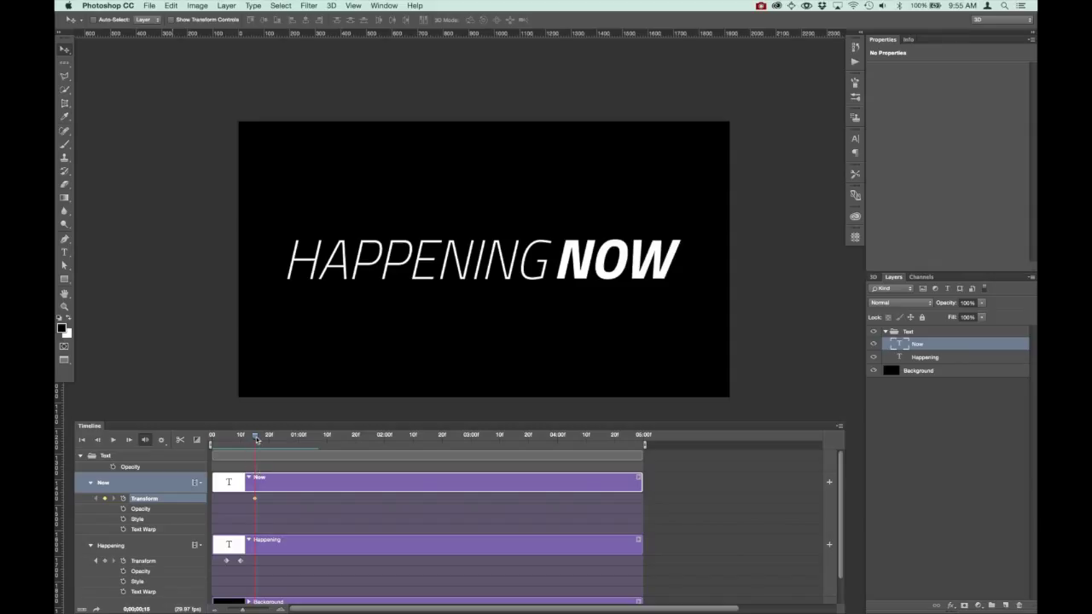
drag(256, 438, 267, 438)
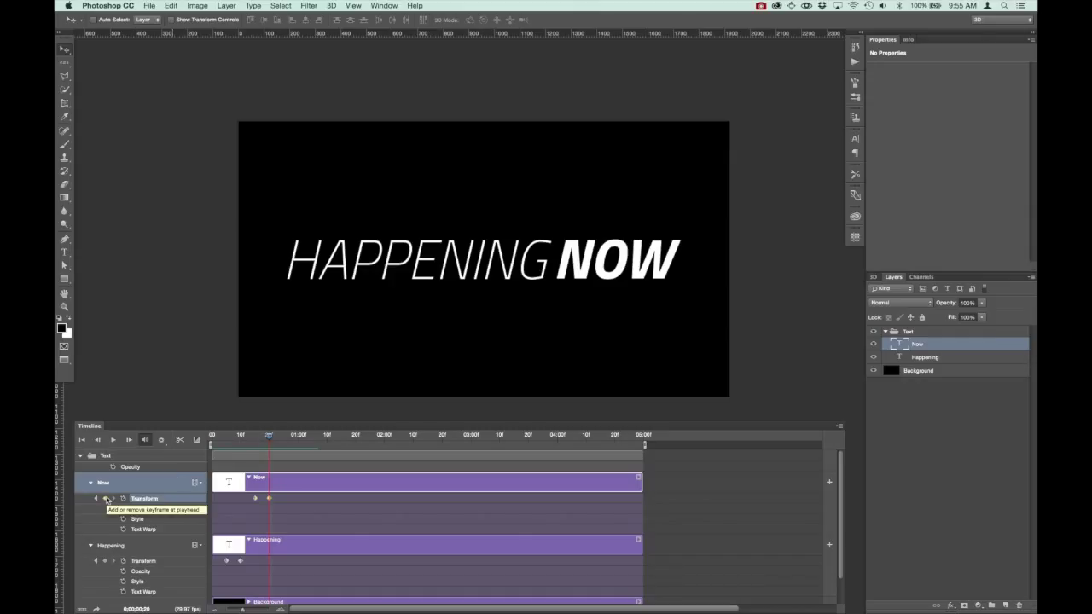
click(105, 499)
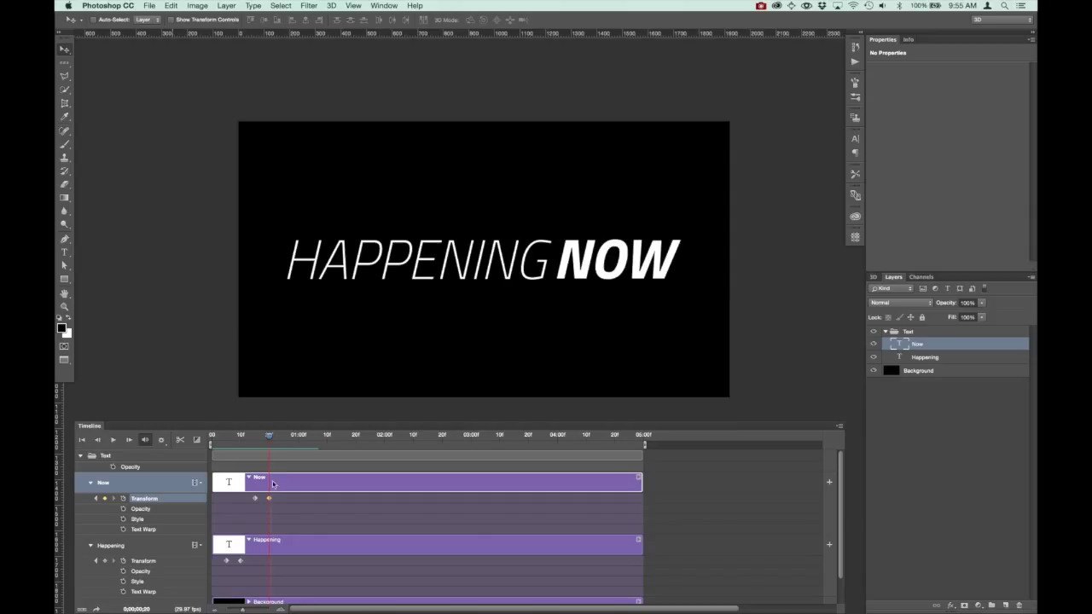
- At the Now track's frame 15 keyframe, move NOW off the canvas past its right edge
drag(269, 437, 254, 439)
click(255, 499)
drag(570, 261, 748, 249)
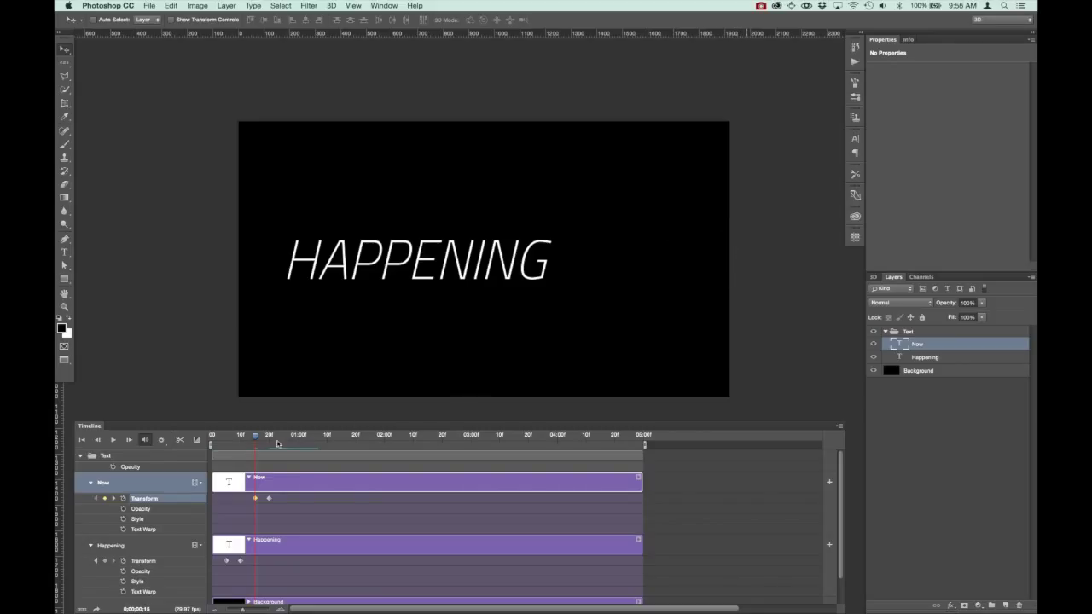
- Scrub past the NOW keyframes, then play the whole animation from the first frame to check both words
mouse_move(255, 437)
mouse_down()
mouse_move(224, 437)
mouse_move(276, 440)
mouse_up()
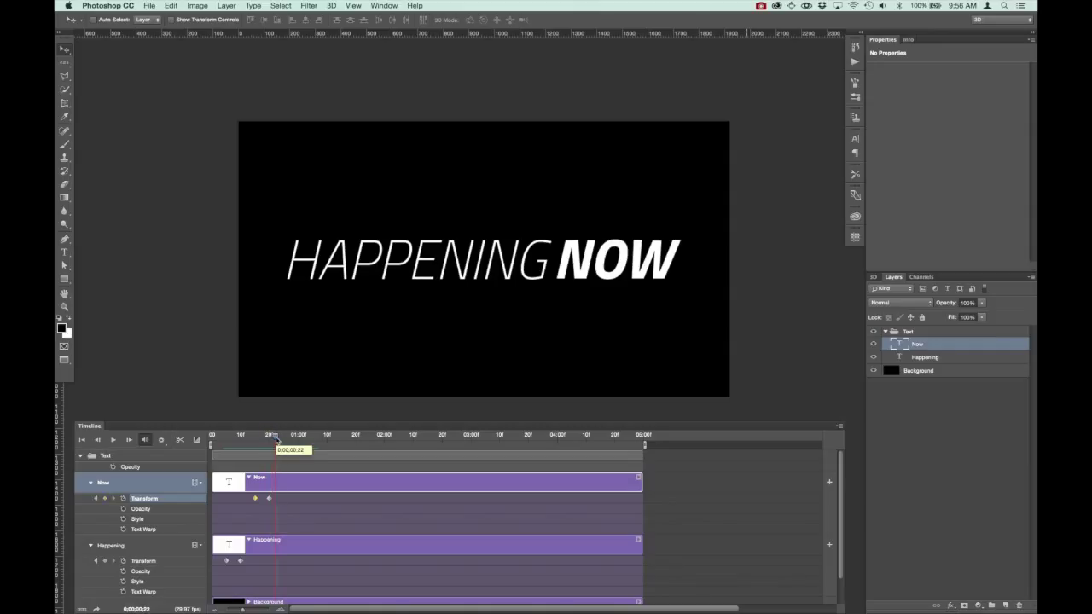
click(82, 440)
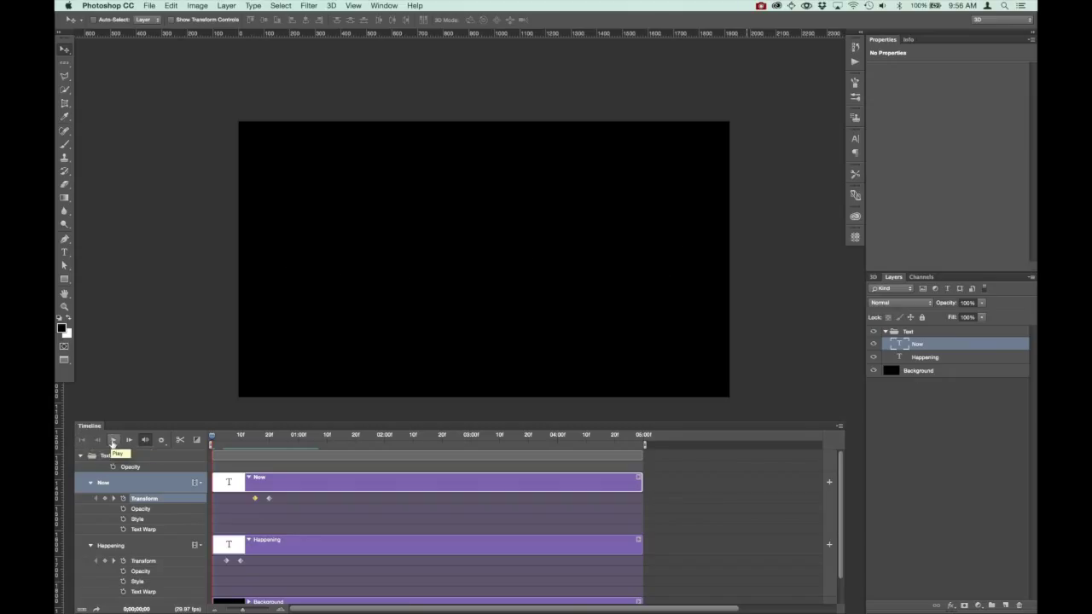
click(112, 441)
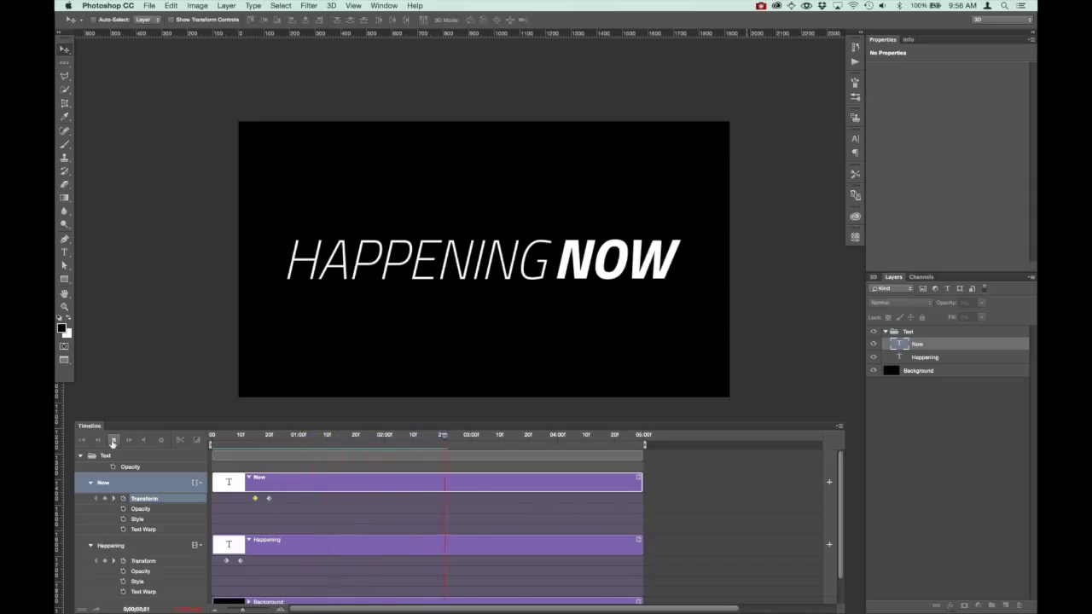
click(112, 440)
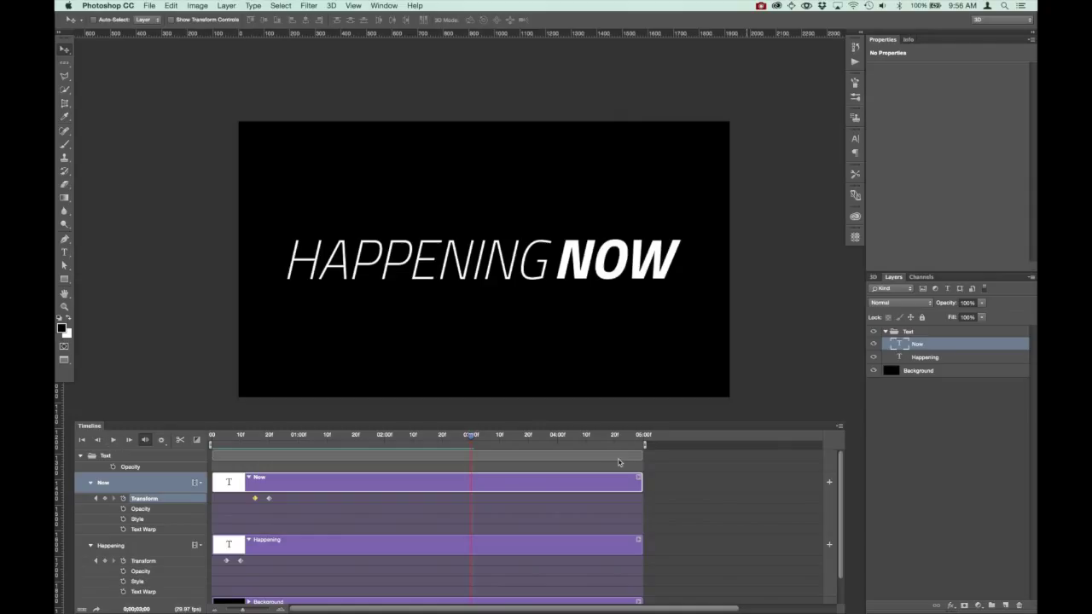
- Enlarge the Timeline's height and collapse the Now and Happening tracks' properties
scroll(691, 482, down, 2)
scroll(692, 482, up, 1)
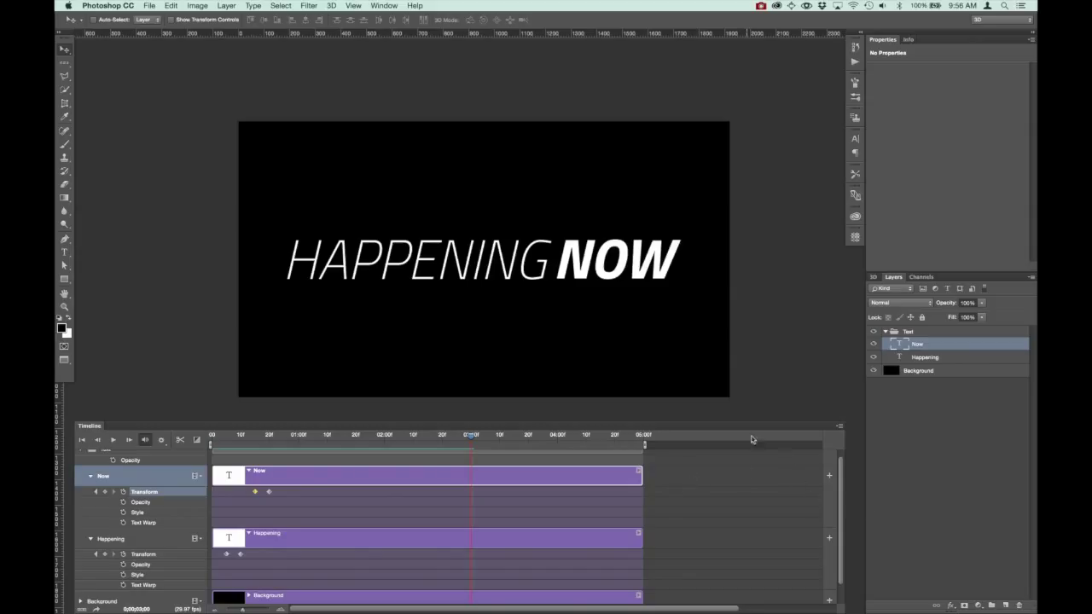
drag(741, 418, 735, 385)
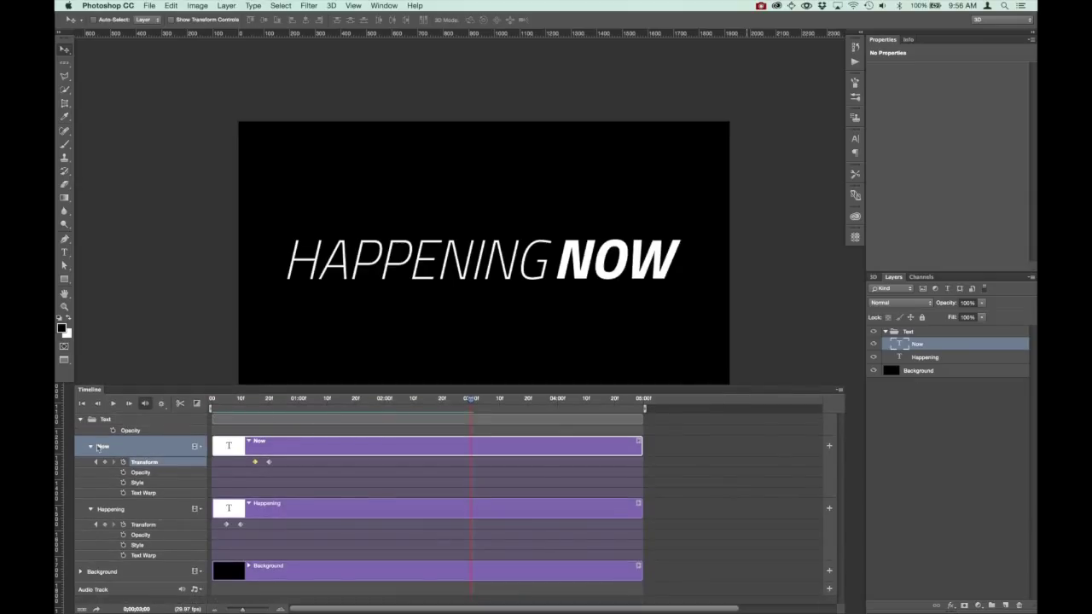
click(90, 446)
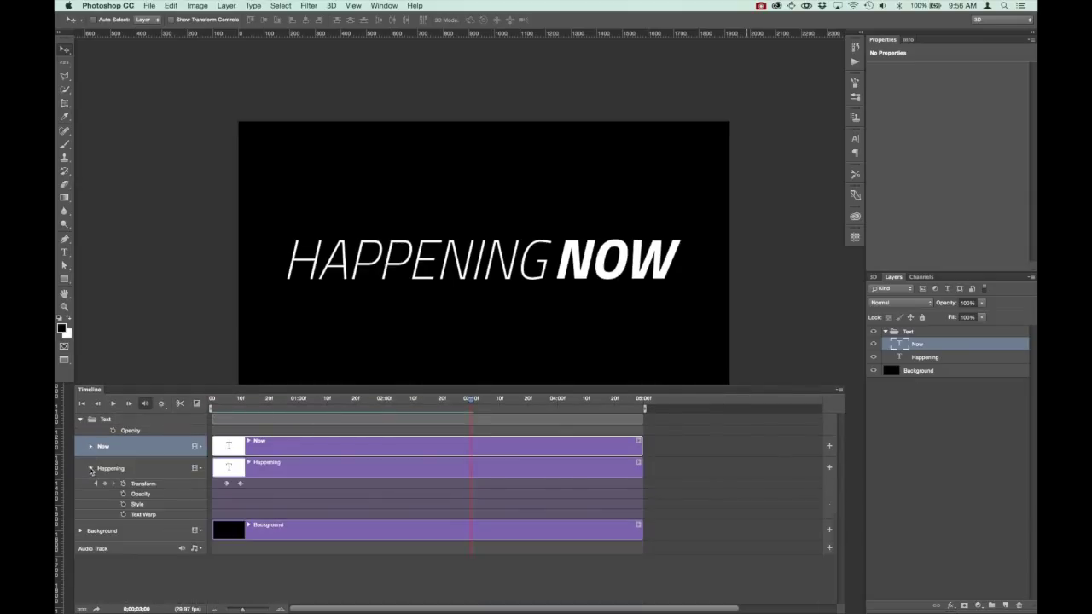
click(90, 469)
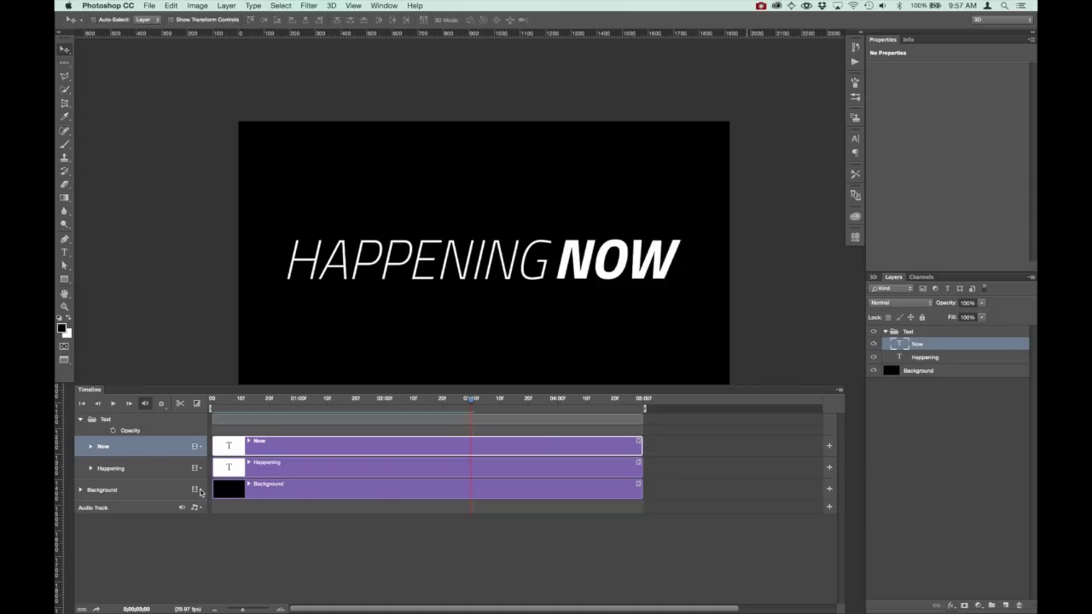
- Add the NycTraffic.mp4 clip to the Background track and delete the black Background clip so the footage starts at the first frame
click(201, 492)
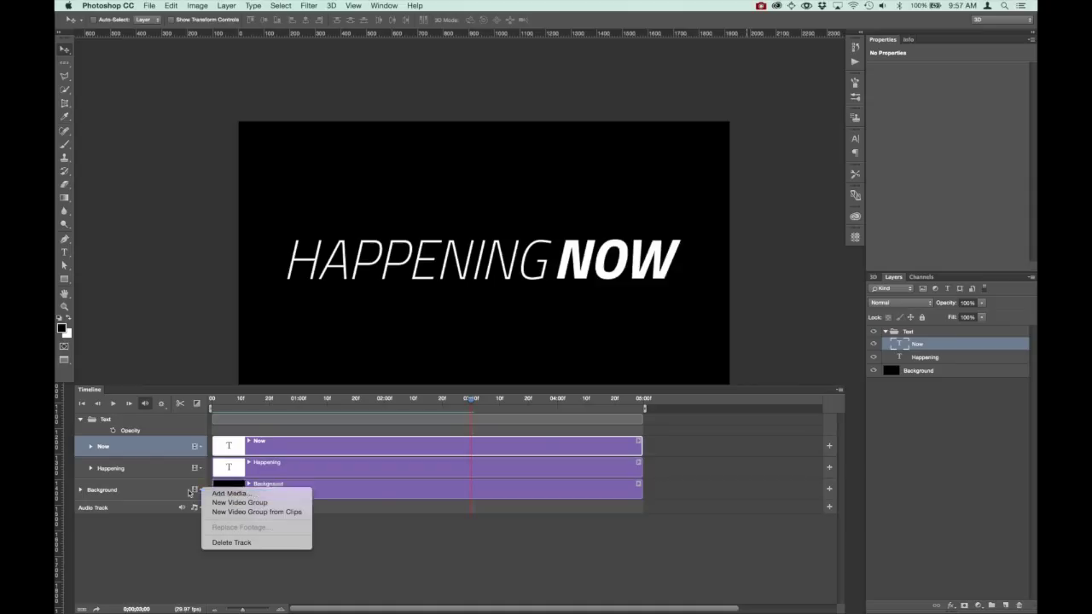
click(178, 492)
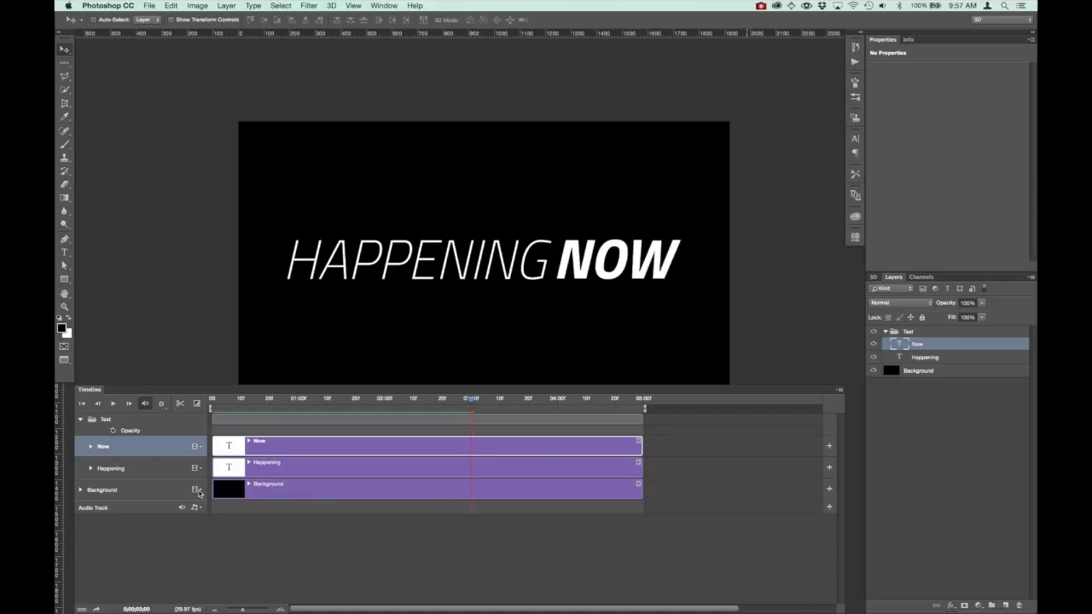
click(196, 491)
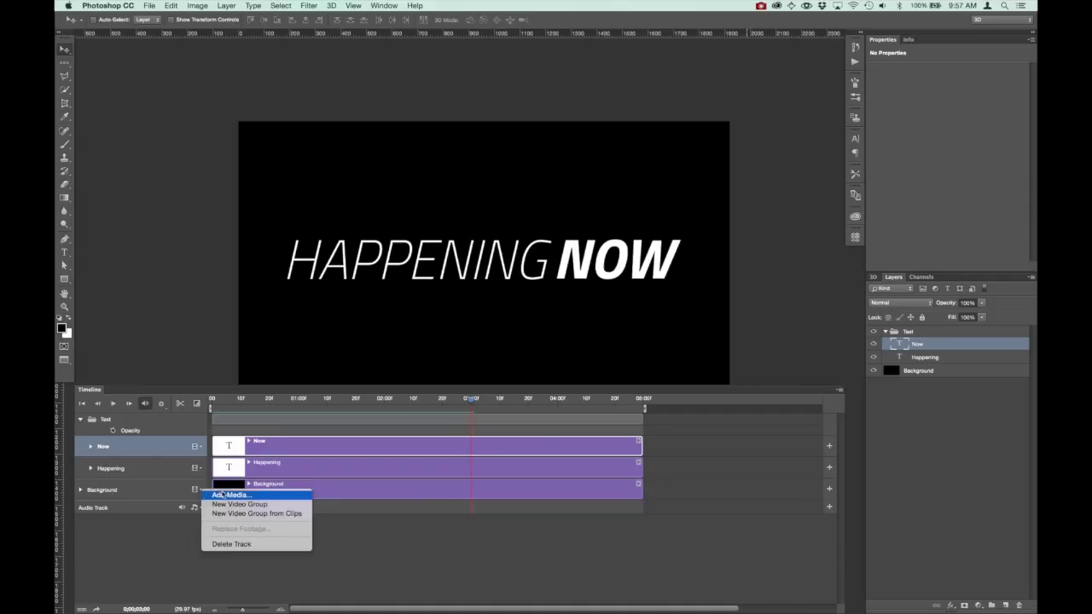
click(226, 495)
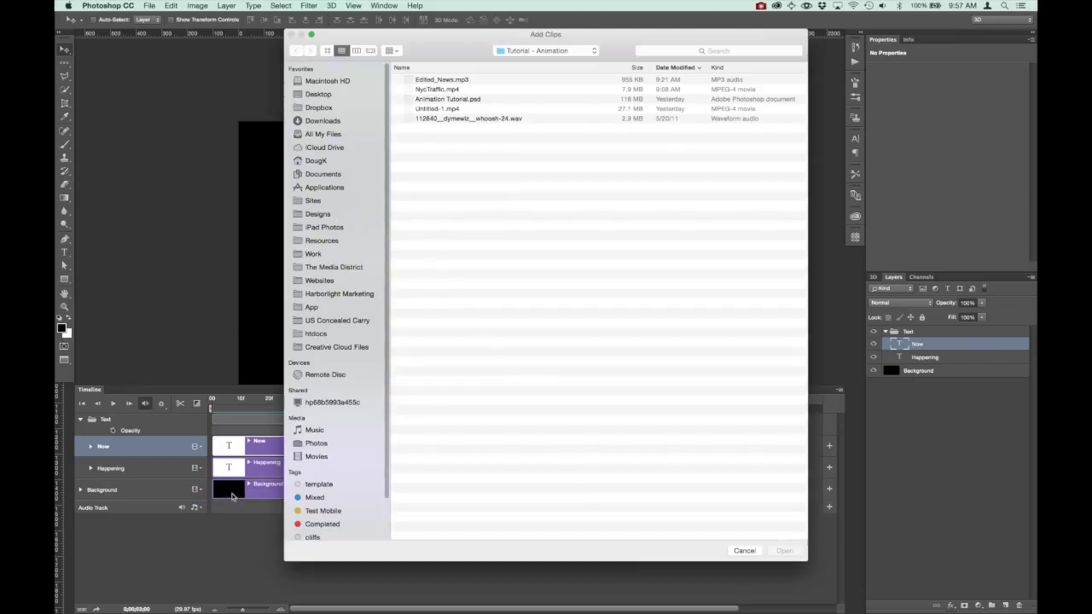
click(448, 90)
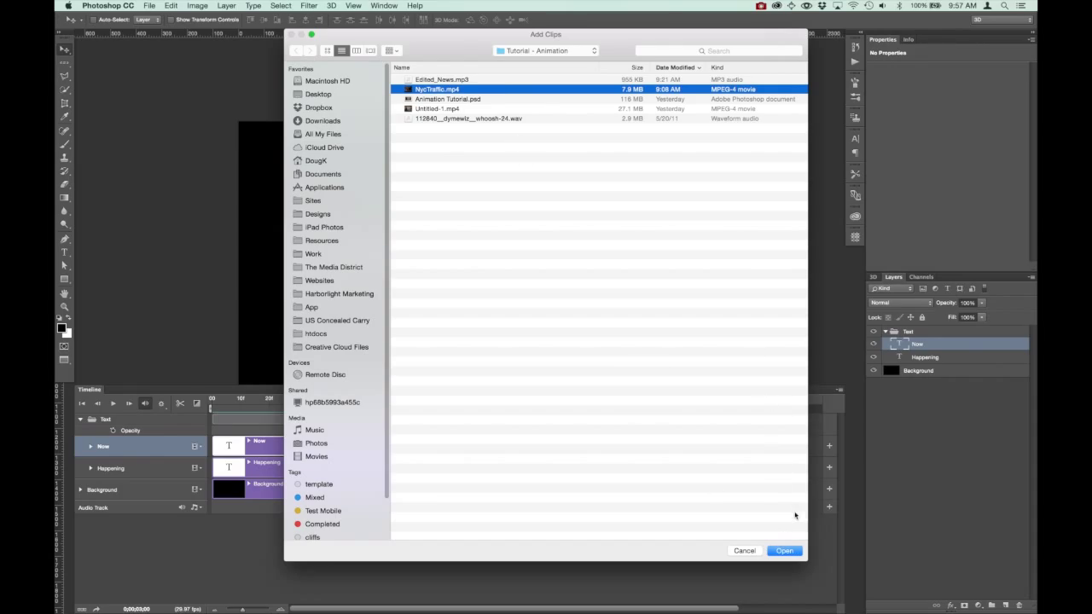
click(784, 550)
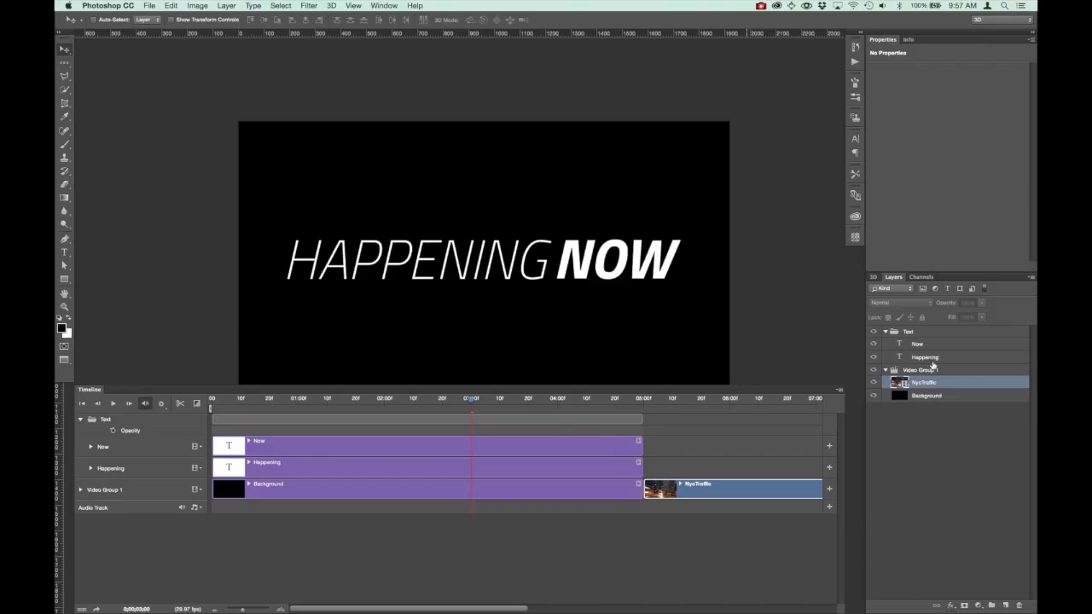
click(575, 490)
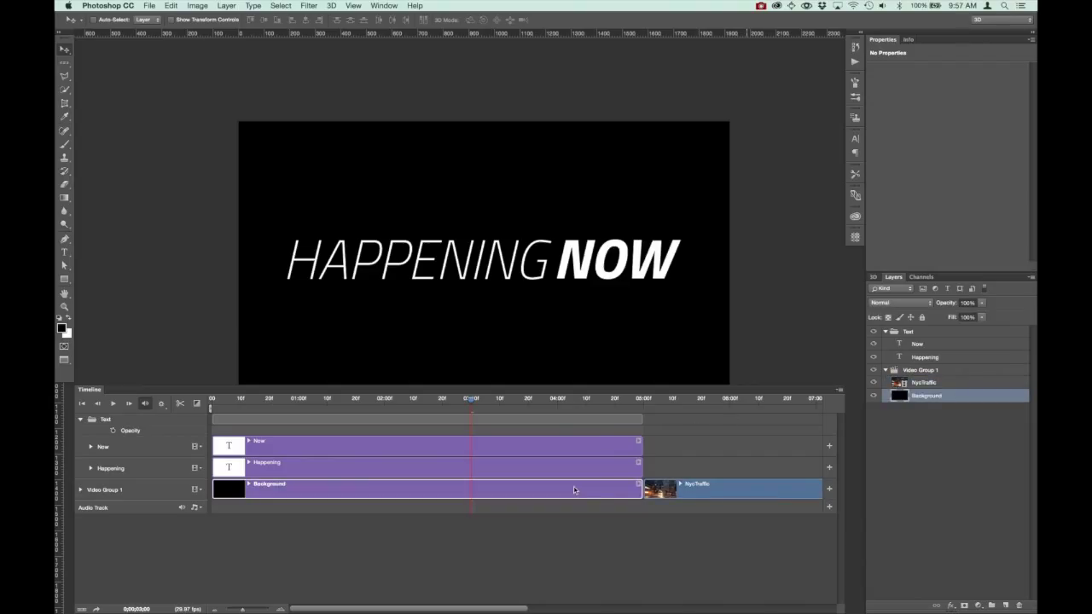
key(Delete)
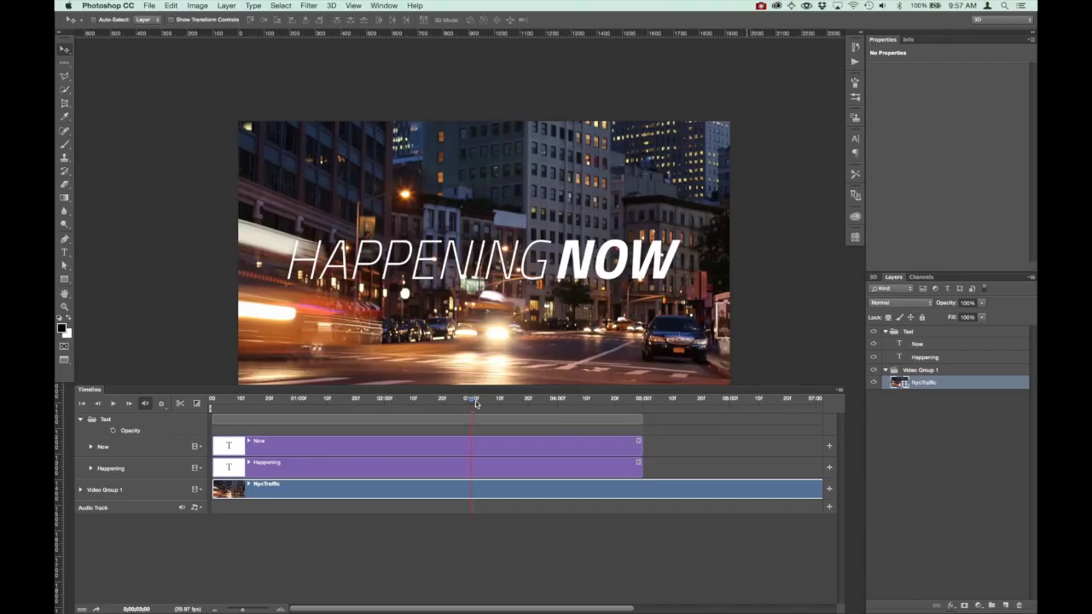
- Play the animation from the first frame to check the title over the traffic footage, then stop playback
drag(472, 402, 212, 403)
click(82, 403)
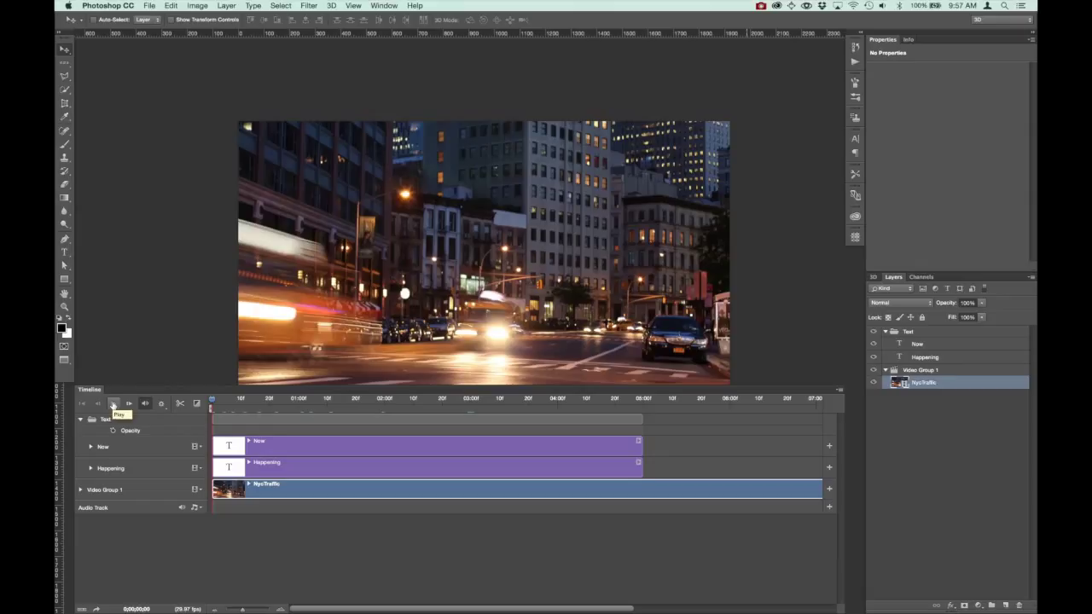
click(113, 404)
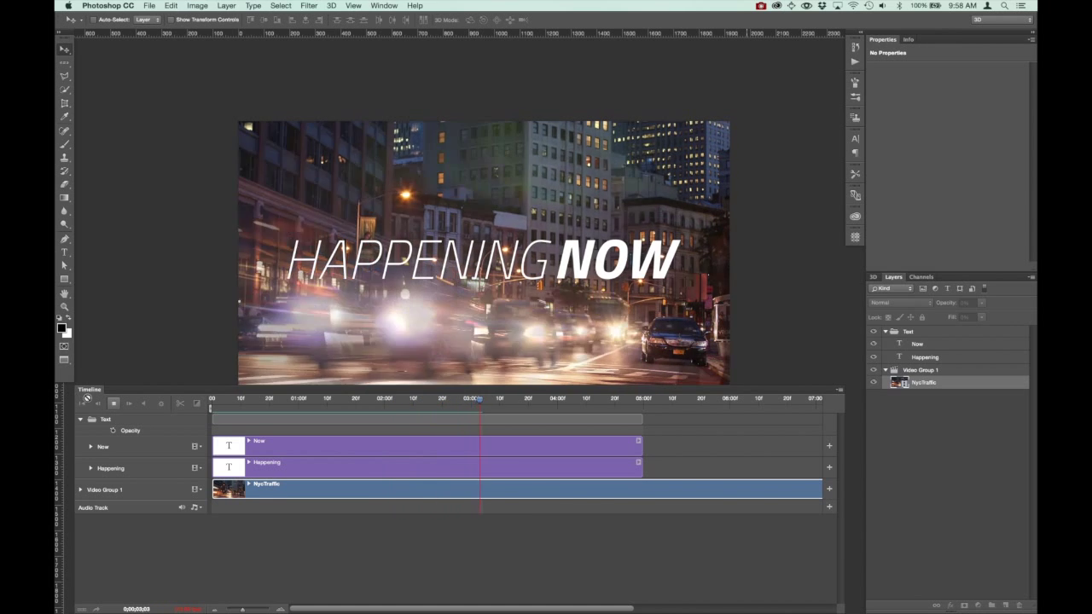
click(112, 405)
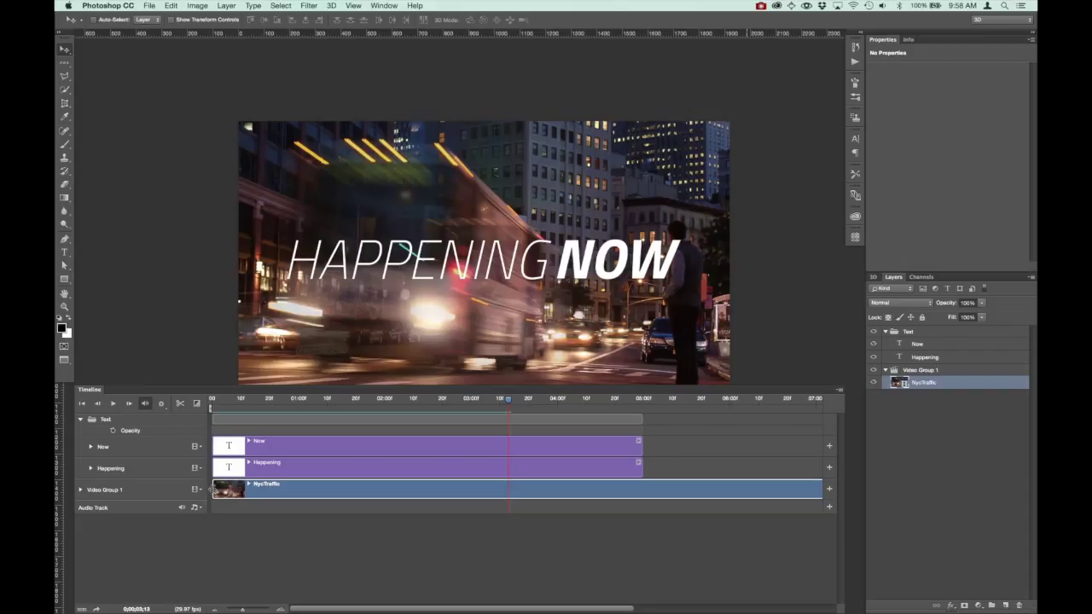
- Trim about 1.5 seconds off the start of the NycTraffic clip, check it by scrubbing, and return the playhead to the first frame
drag(213, 489, 339, 491)
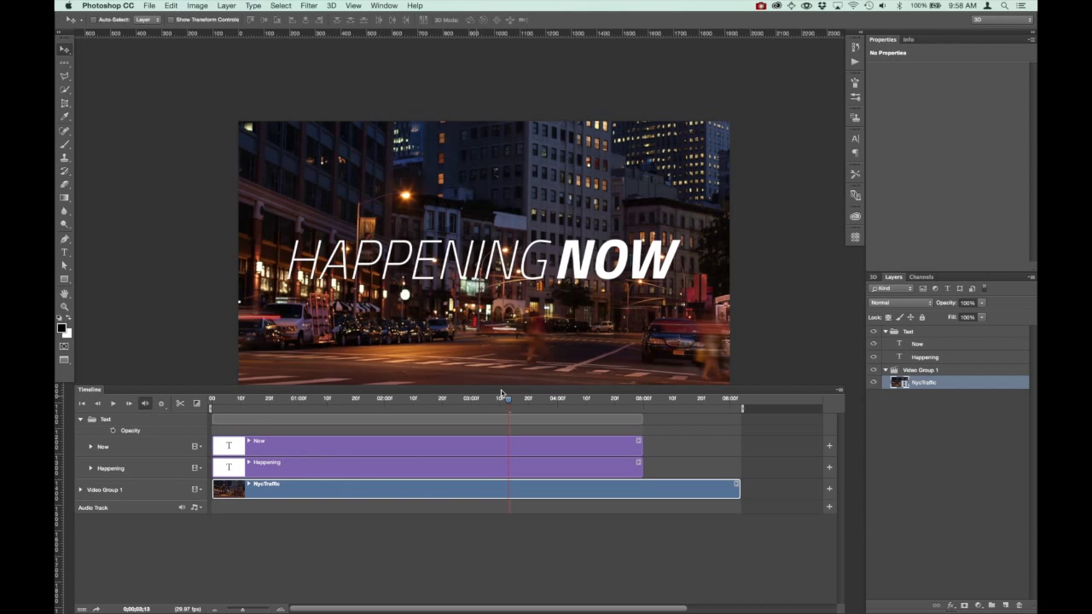
drag(507, 402, 268, 437)
key(space)
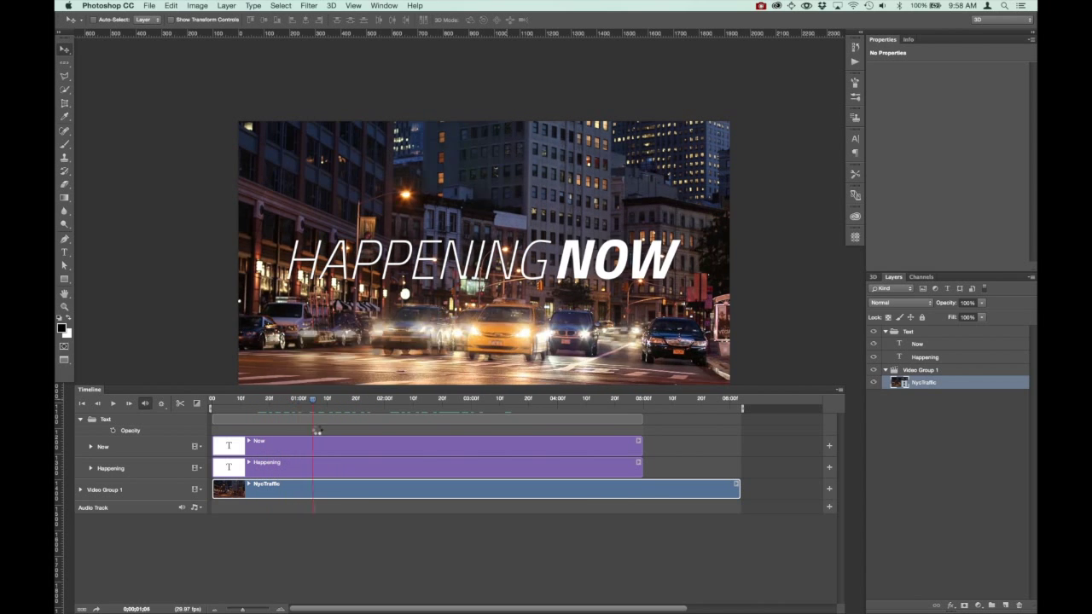
drag(266, 432, 205, 442)
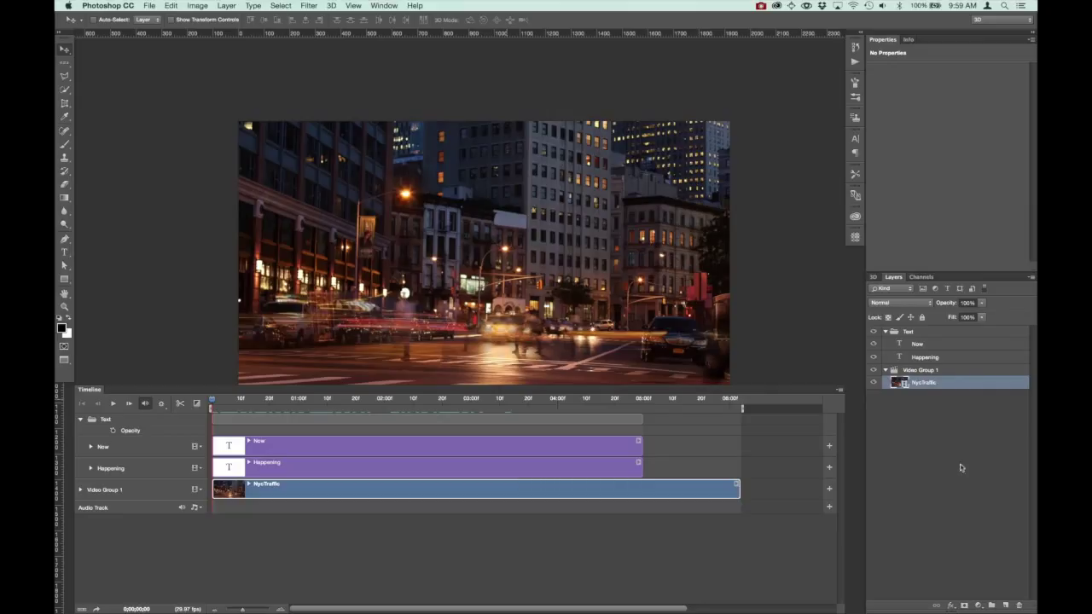
- Add a Color Overlay effect to the NycTraffic layer in Soft Light mode with the blue colour 0426a4
click(952, 607)
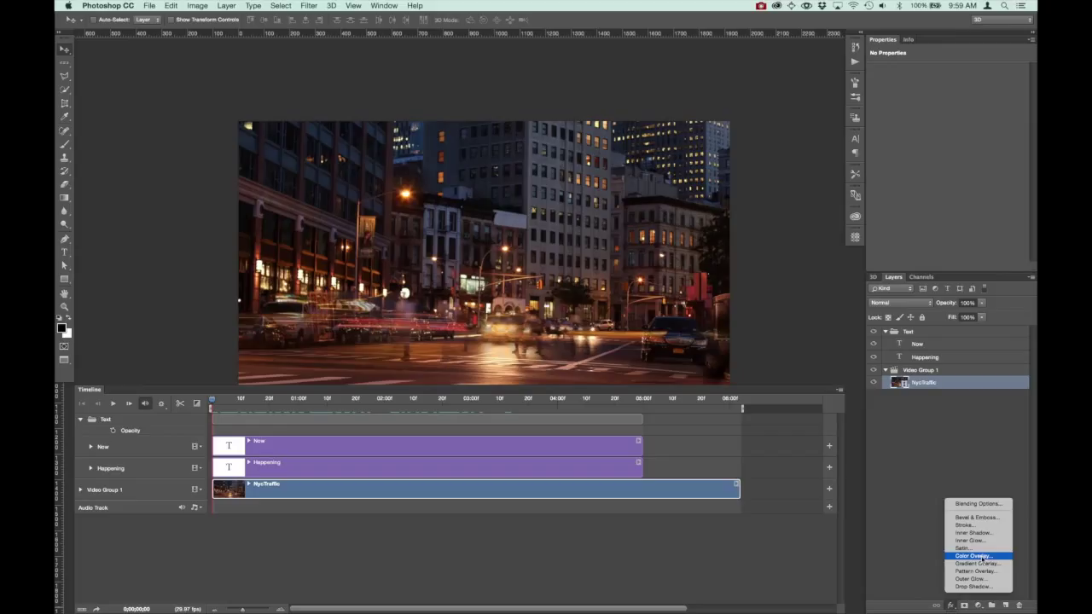
click(981, 557)
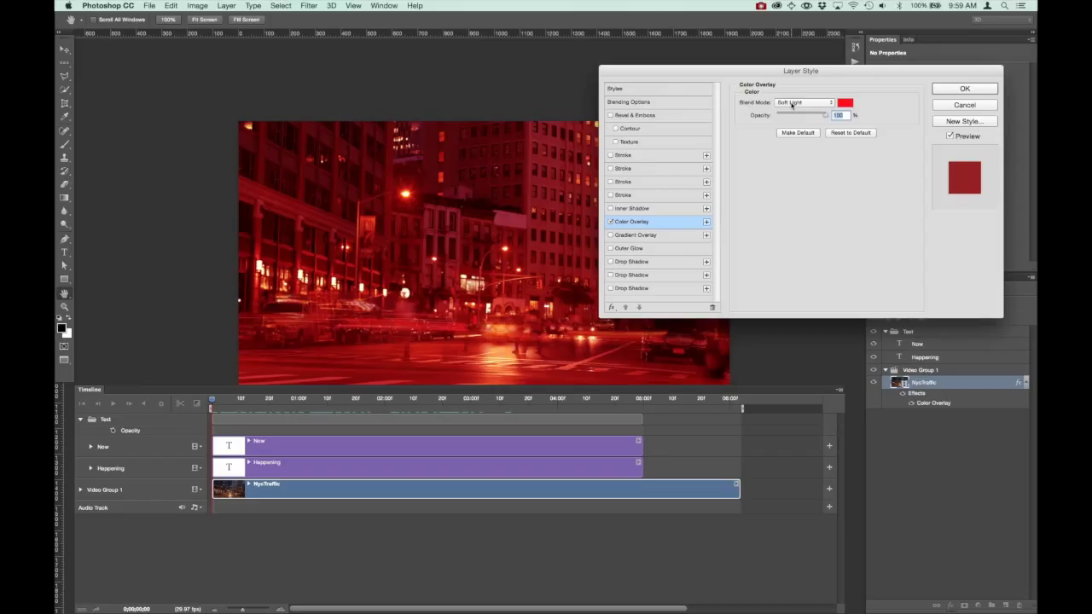
click(845, 103)
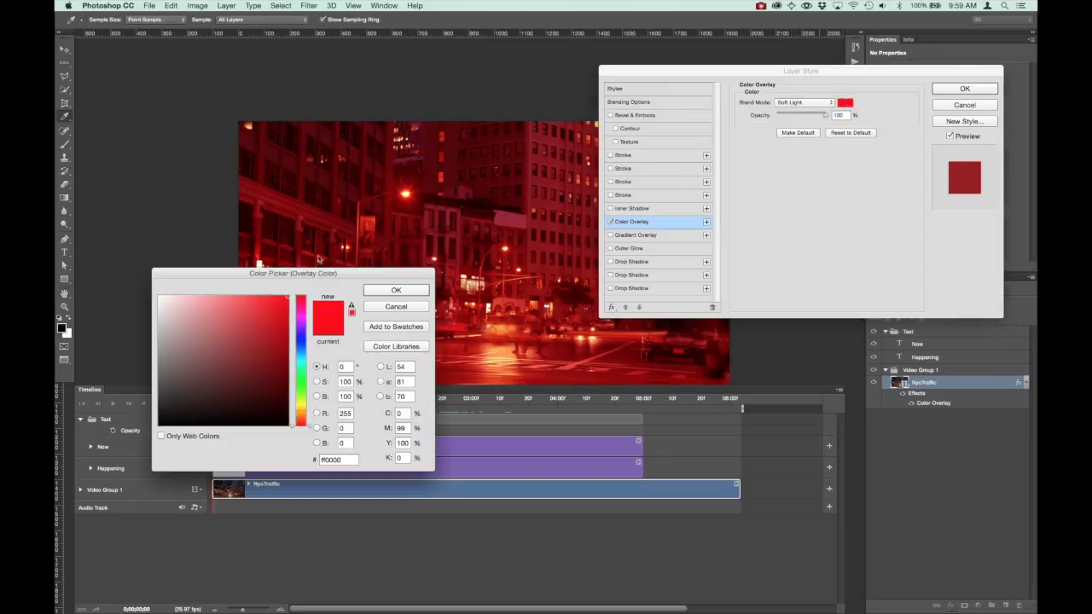
click(304, 346)
click(285, 335)
drag(285, 335, 286, 342)
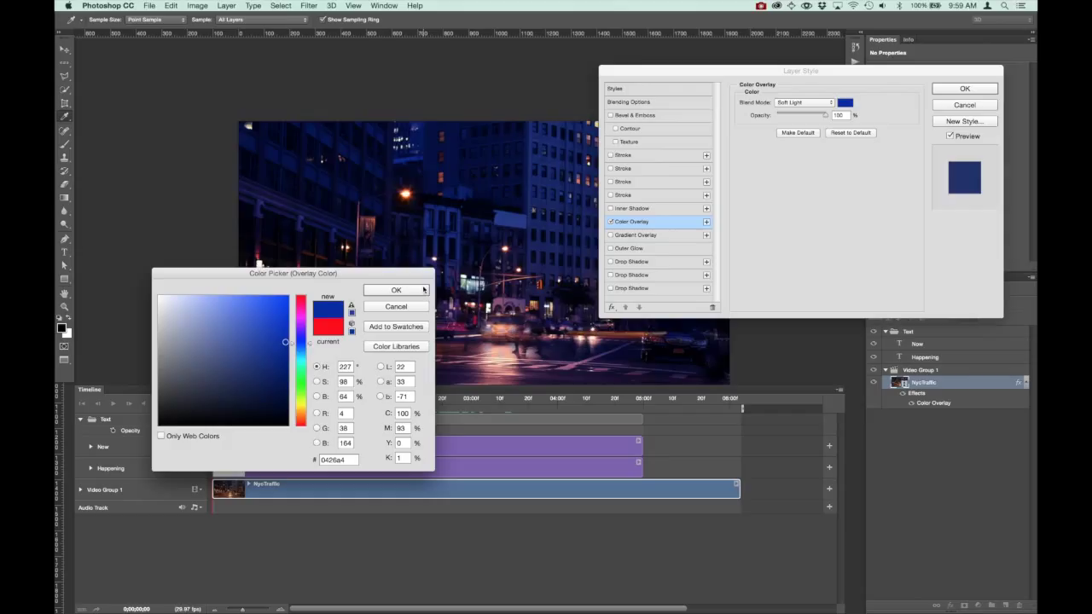
drag(381, 271, 454, 389)
click(490, 408)
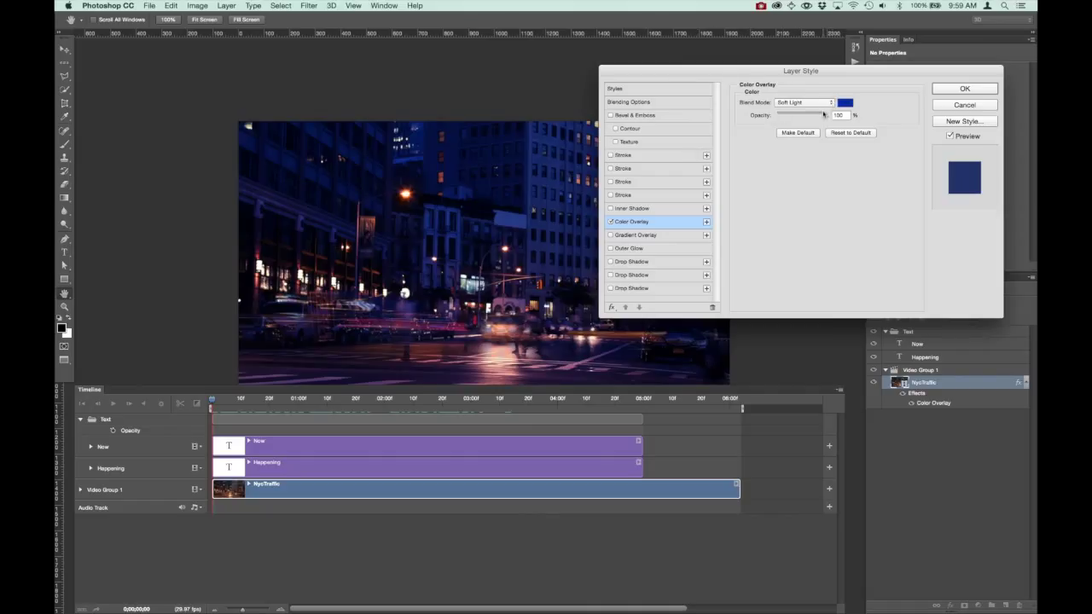
- Set the blue Color Overlay's opacity to 70% and apply the layer style
mouse_move(825, 116)
mouse_down()
mouse_move(811, 119)
mouse_move(822, 115)
mouse_up()
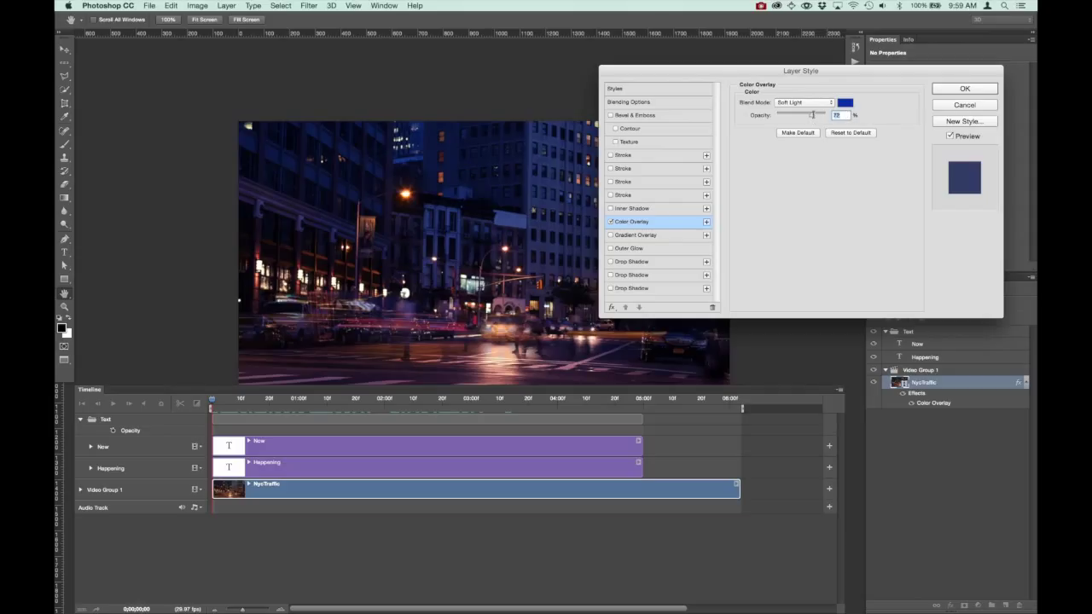
text(70)
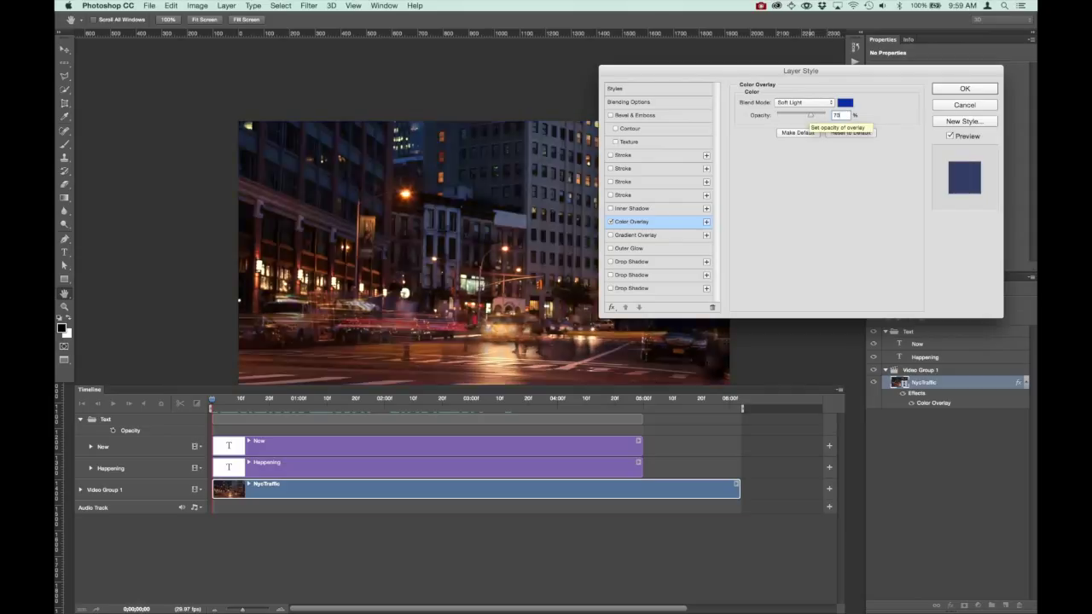
click(965, 89)
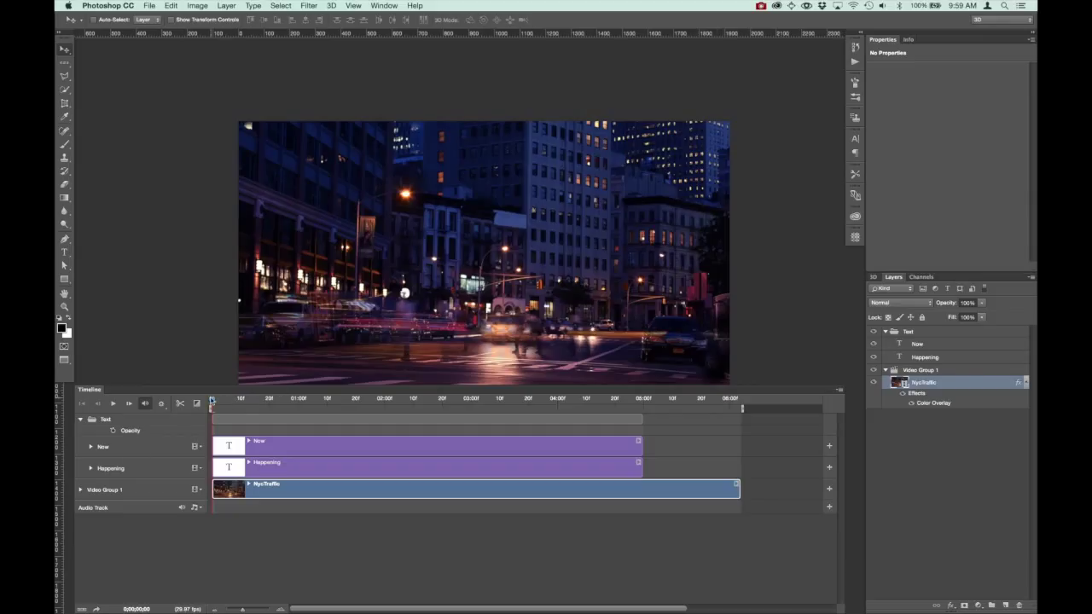
- Expand Video Group 1's properties and add Style keyframes at the first frame and at 03:00f
mouse_move(213, 402)
mouse_down()
mouse_move(341, 393)
mouse_move(212, 398)
mouse_up()
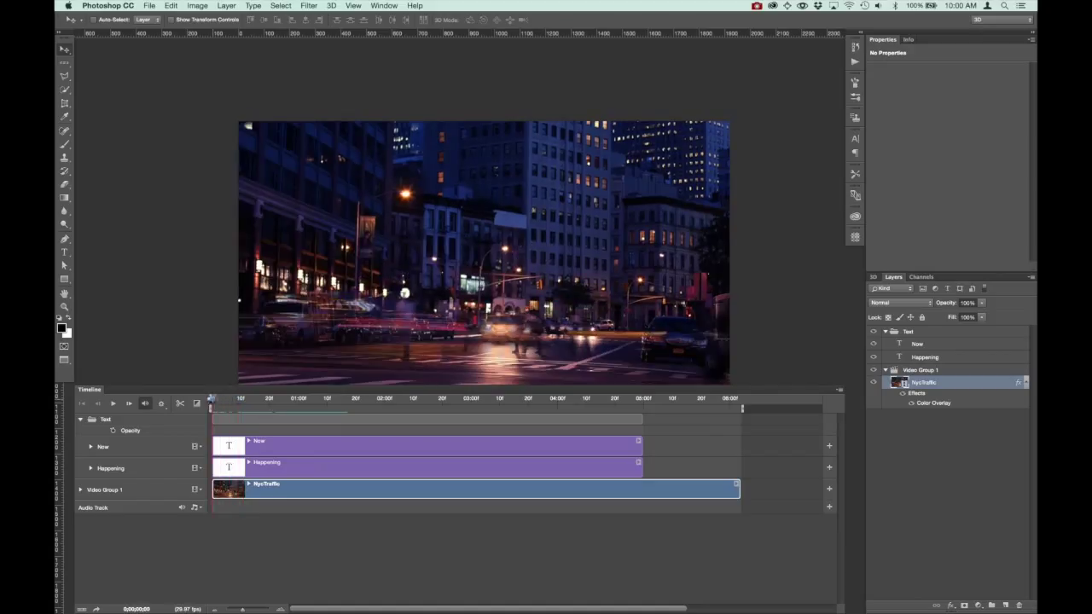
click(81, 490)
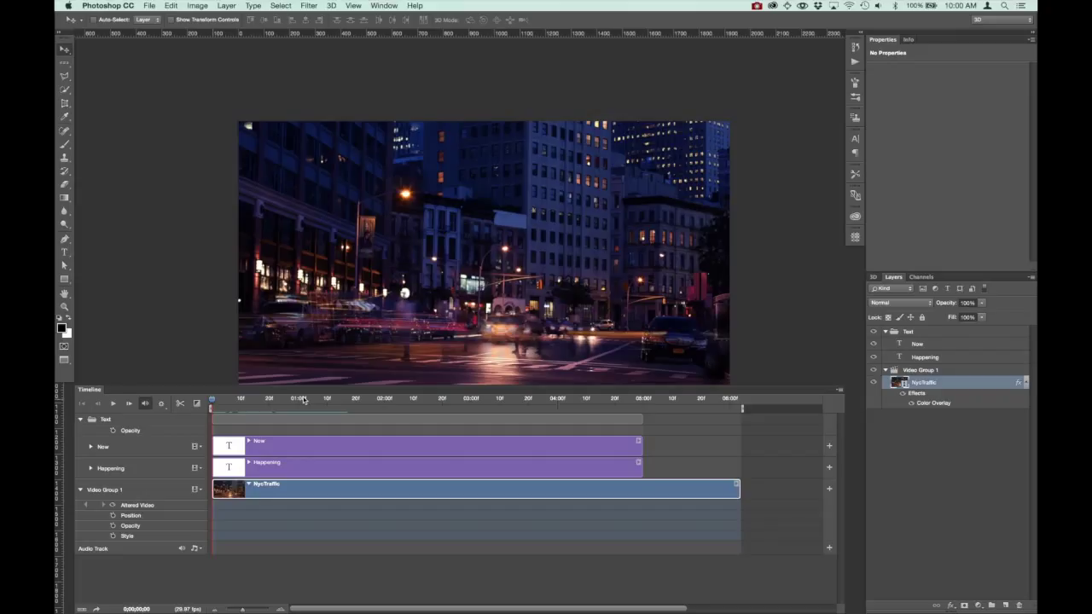
click(114, 536)
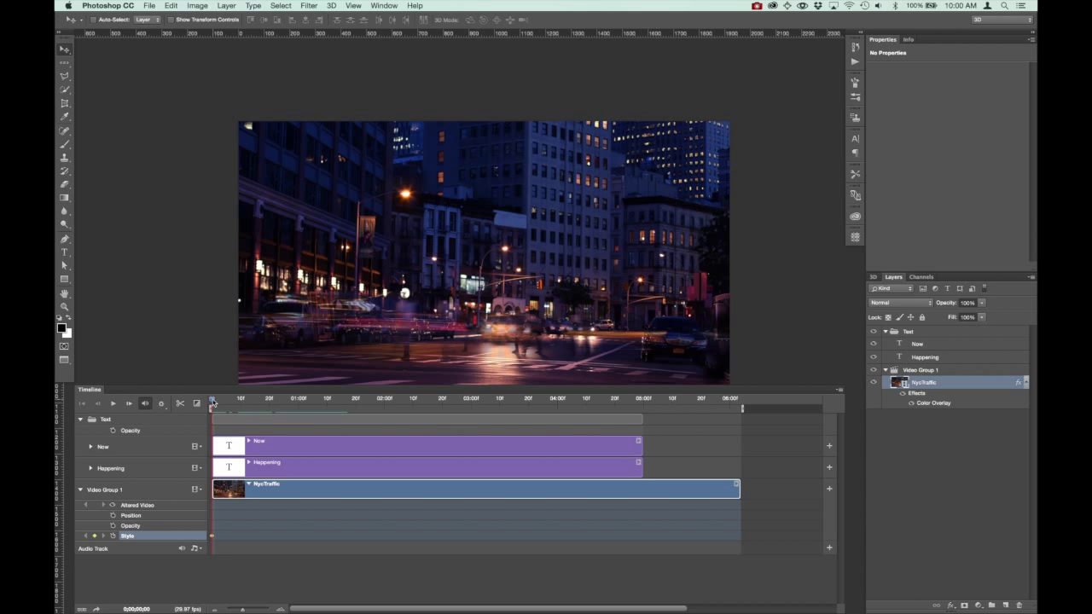
drag(212, 402, 468, 417)
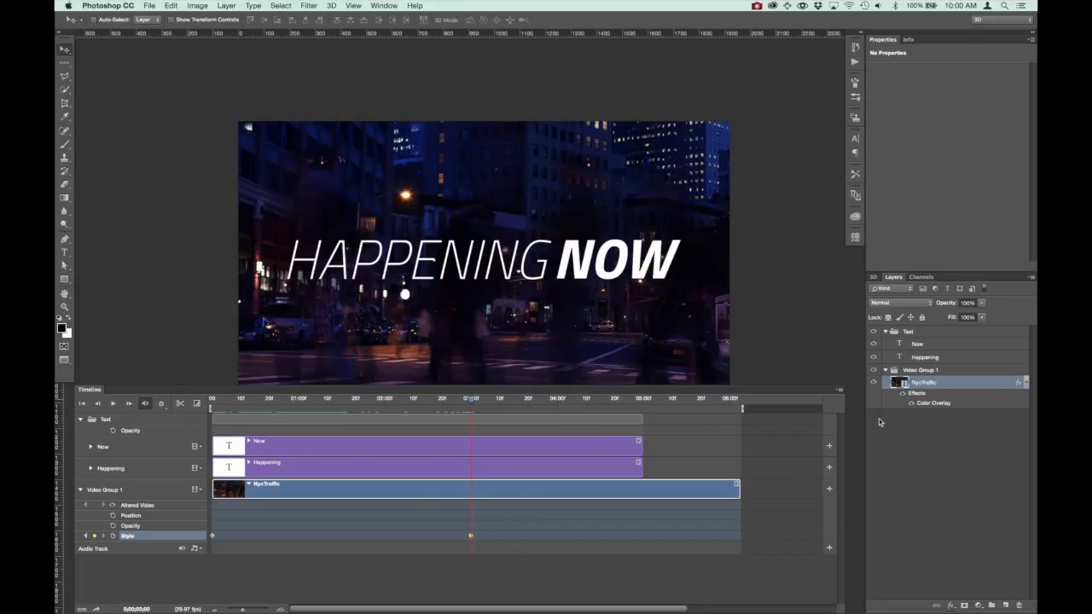
- At the 03:00f Style keyframe, change the Color Overlay to red ff0000 at 100% opacity, and scrub to check the colour change
double_click(926, 405)
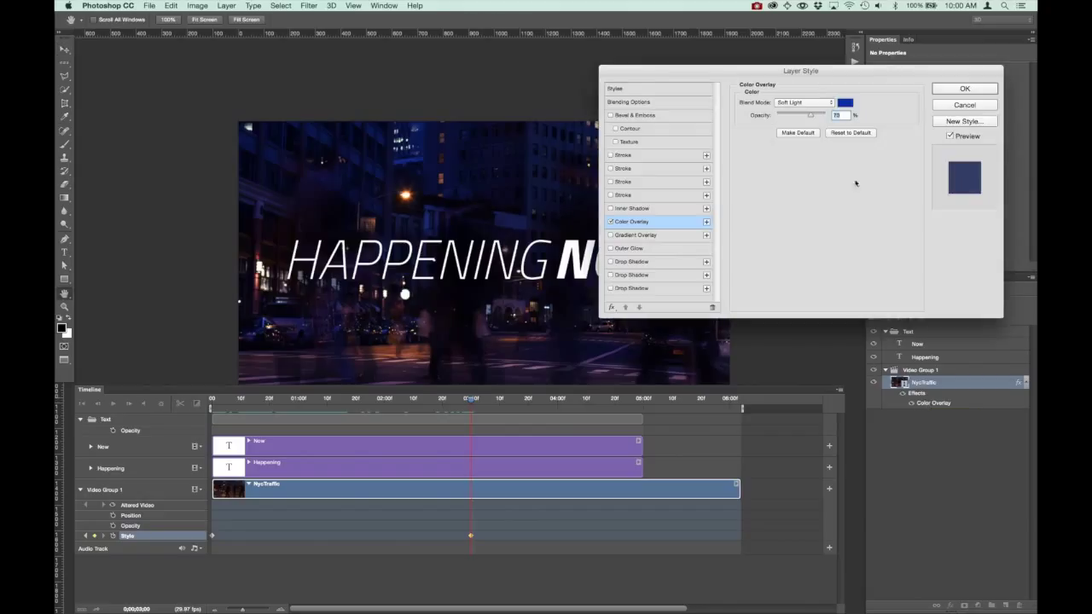
click(845, 103)
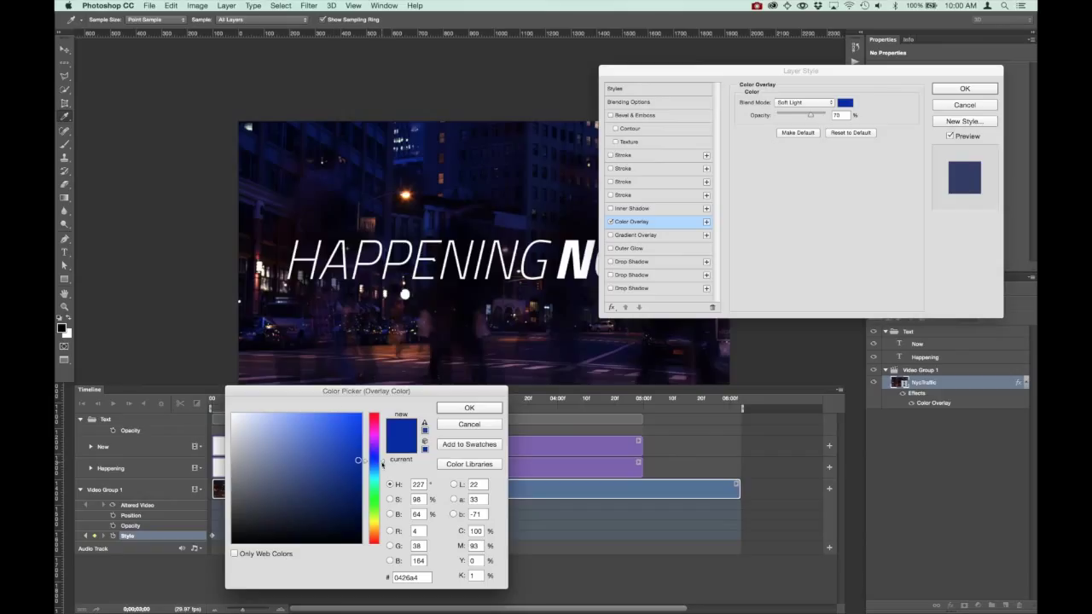
mouse_move(383, 464)
mouse_down()
mouse_move(382, 411)
mouse_move(351, 420)
mouse_move(378, 411)
mouse_up()
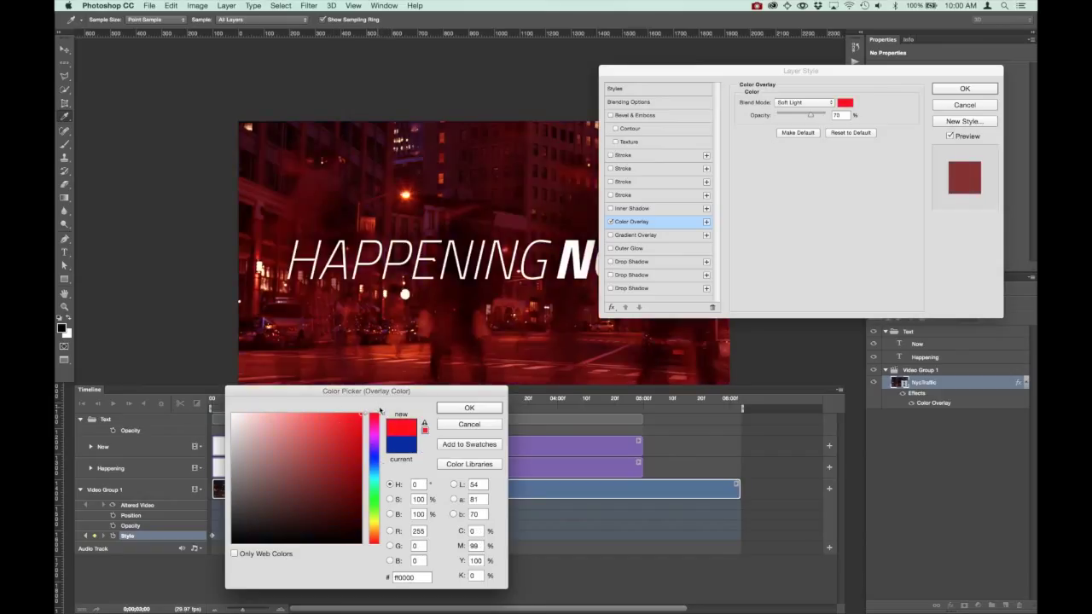
click(468, 408)
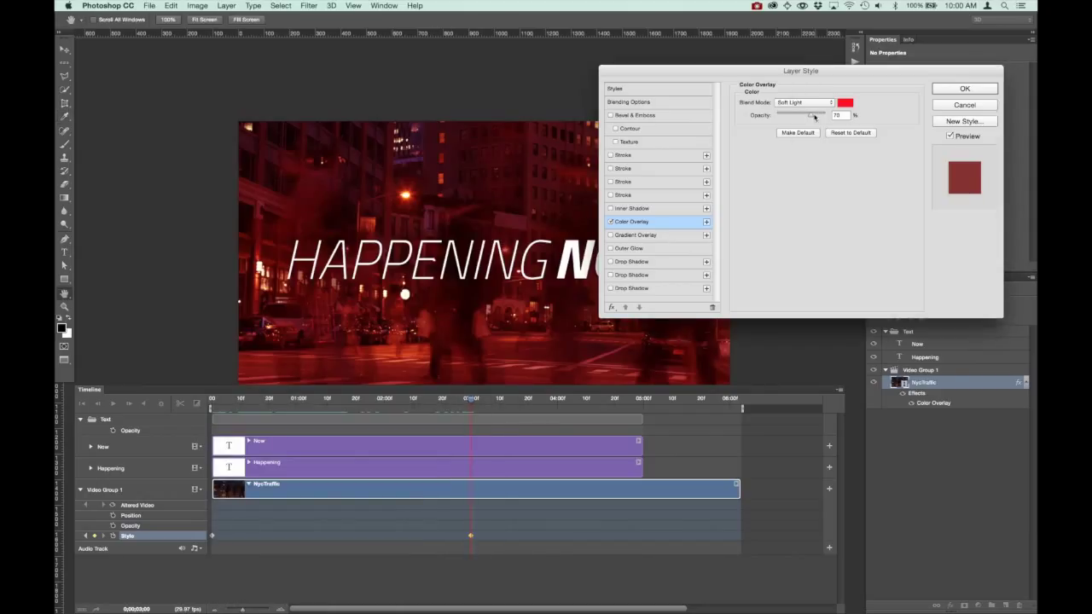
drag(811, 117, 835, 117)
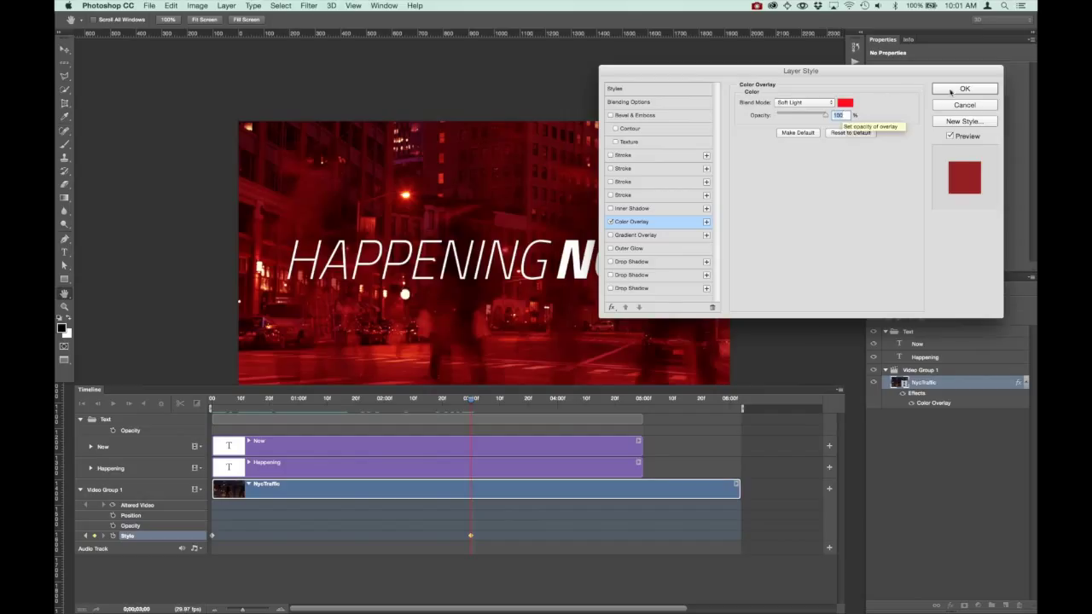
click(963, 89)
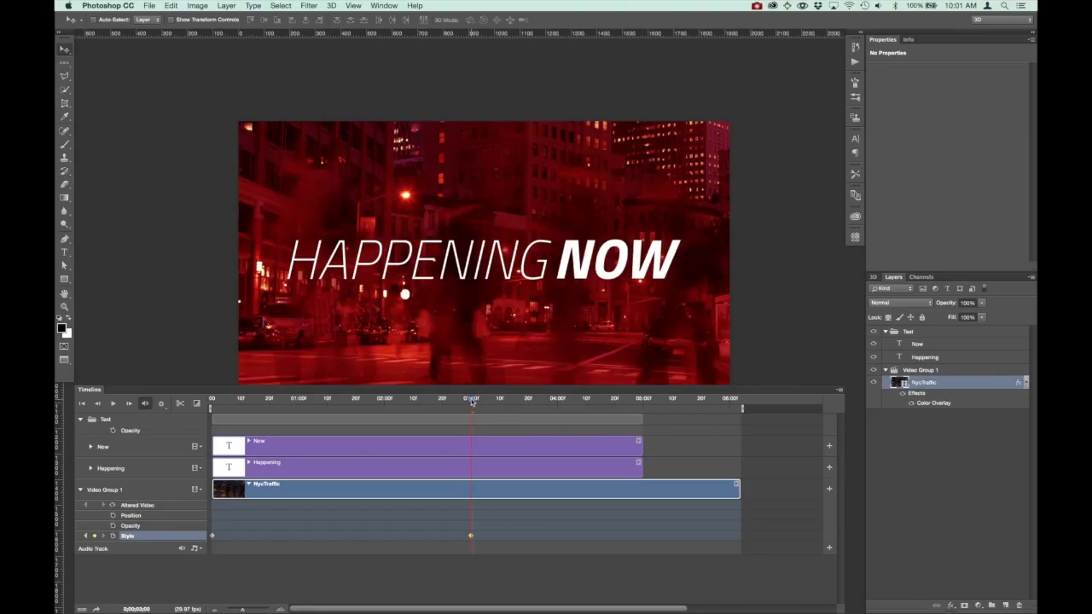
drag(471, 401, 341, 417)
drag(377, 421, 455, 421)
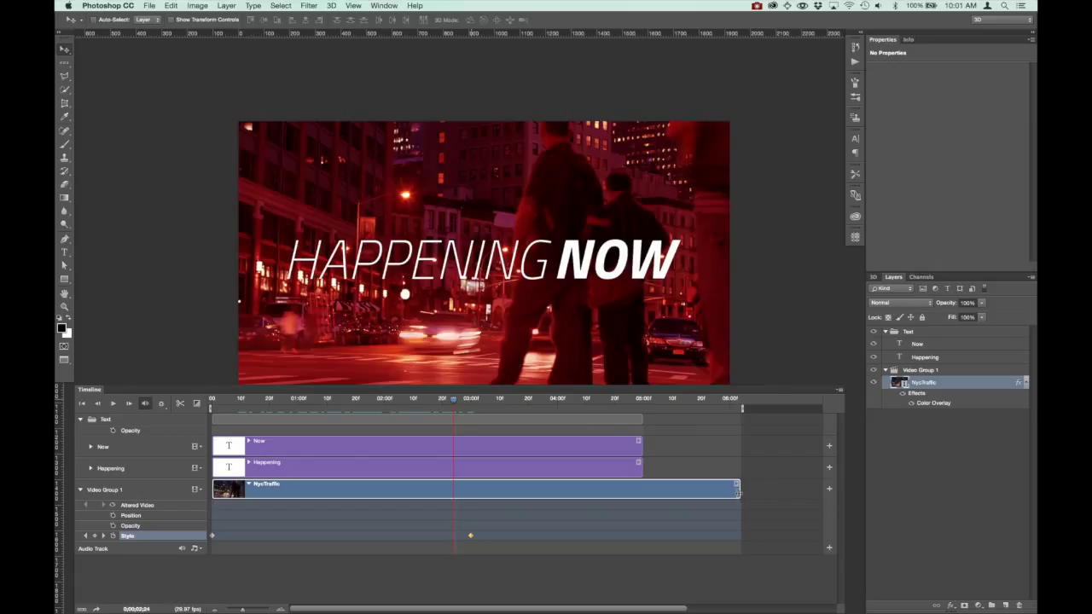
- Shorten the NycTraffic clip so it ends at about 04:15f, and move the playhead to 04:00f
drag(739, 492, 601, 489)
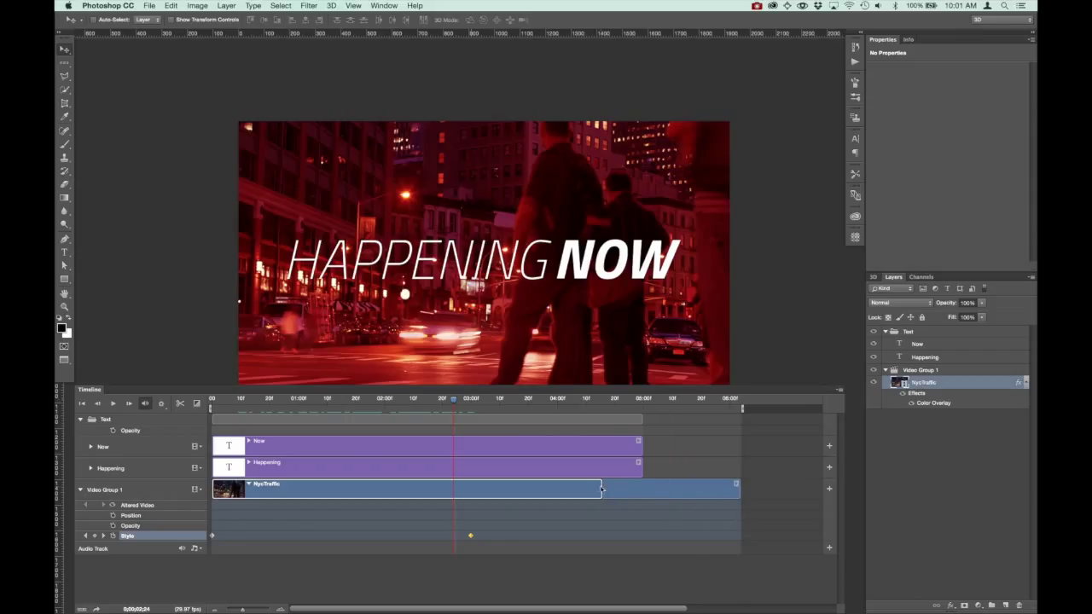
drag(455, 401, 558, 403)
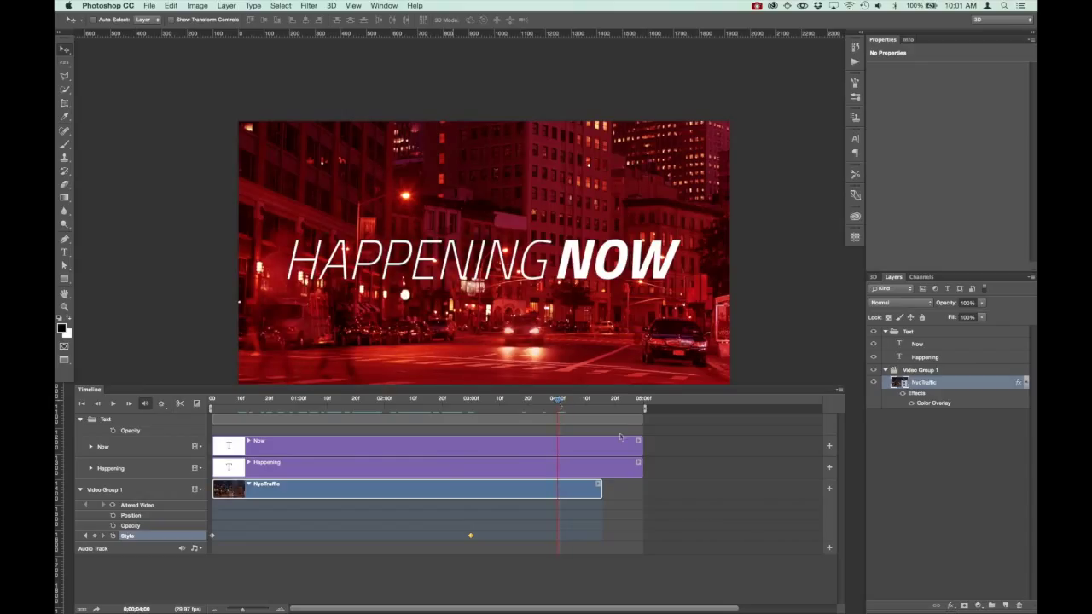
- Trim the NycTraffic, Happening and Now clips to end at 04:00f, and return the playhead to the first frame
drag(601, 488, 556, 489)
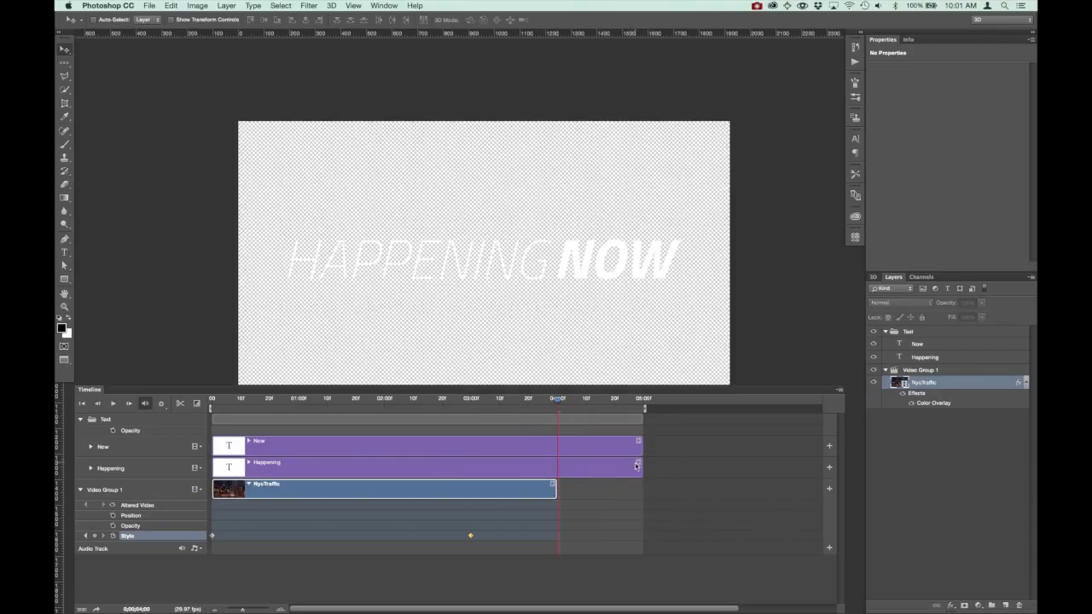
drag(640, 467, 557, 465)
drag(642, 445, 558, 450)
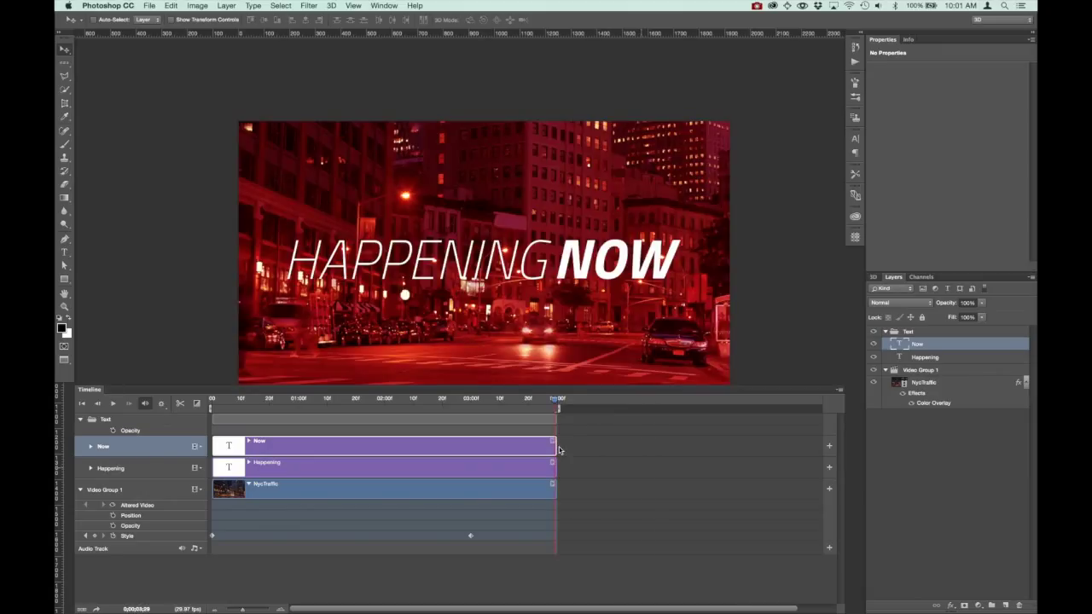
drag(554, 399, 203, 420)
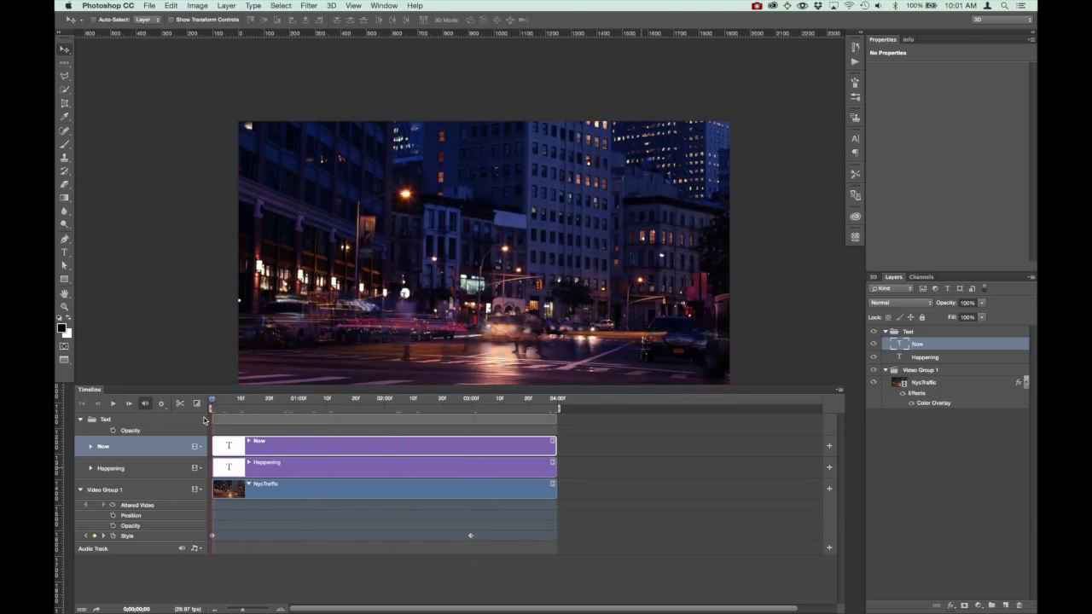
- Add a new layer named Highlight between the Text group and Video Group 1, and trim its clip to end at 04:00f
click(885, 370)
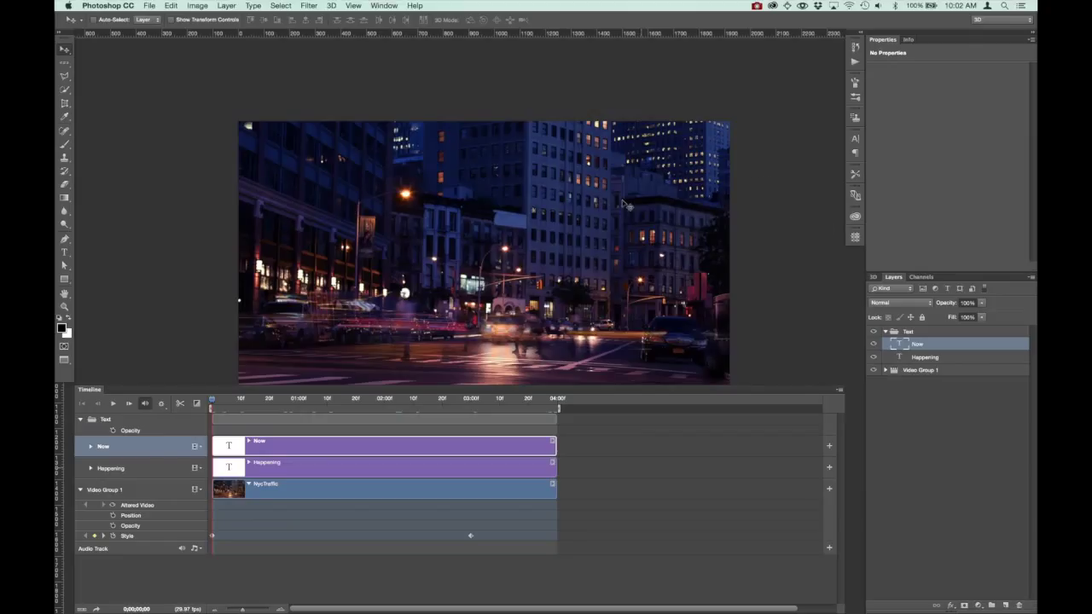
click(886, 332)
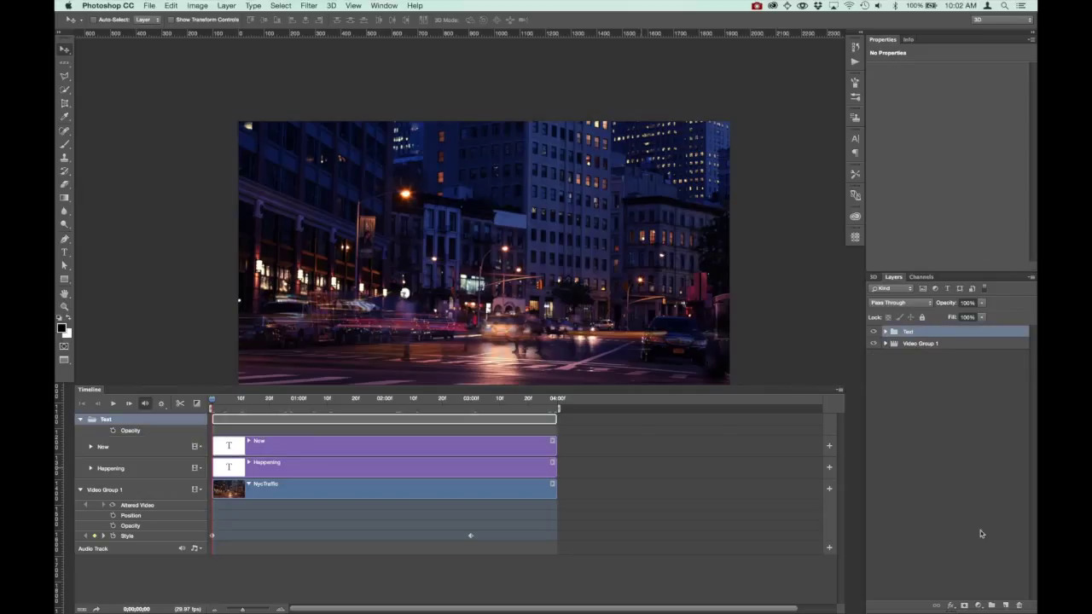
click(1005, 605)
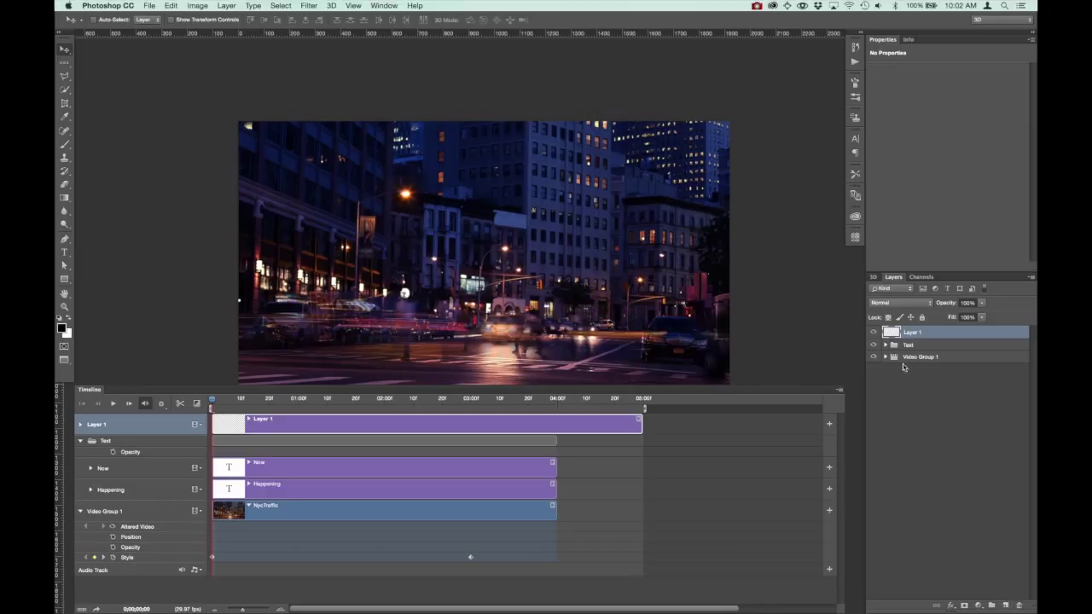
double_click(916, 334)
text(Highlight)
key(Return)
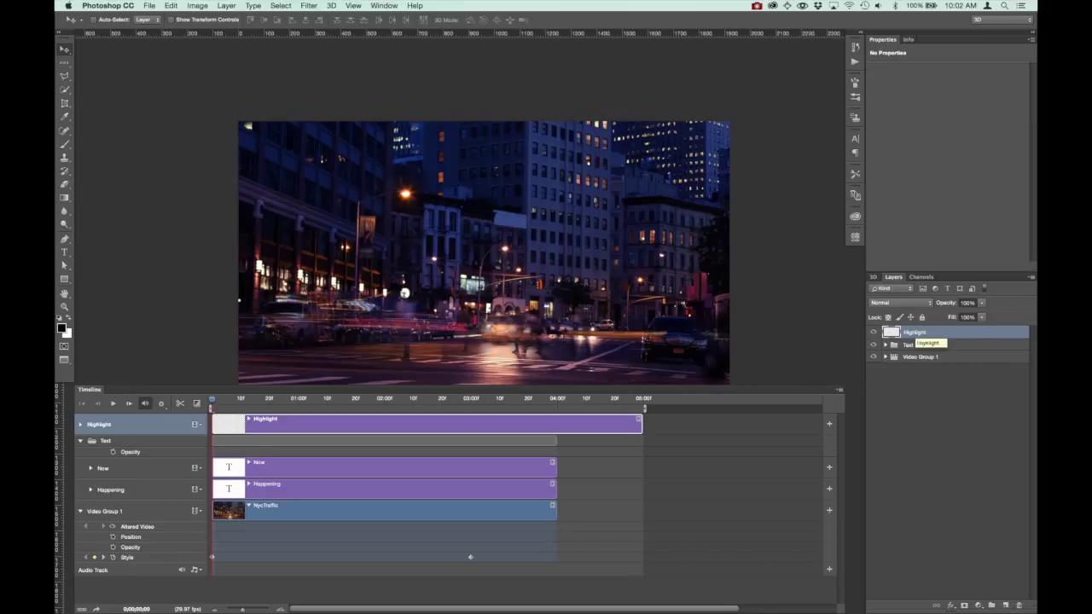
drag(962, 338, 951, 349)
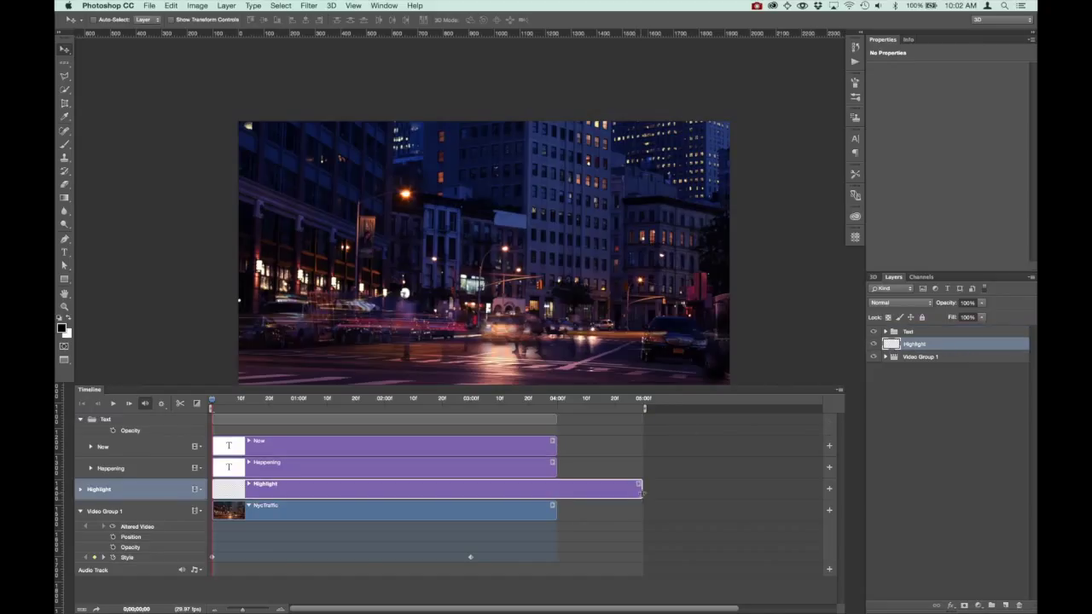
drag(643, 490, 557, 491)
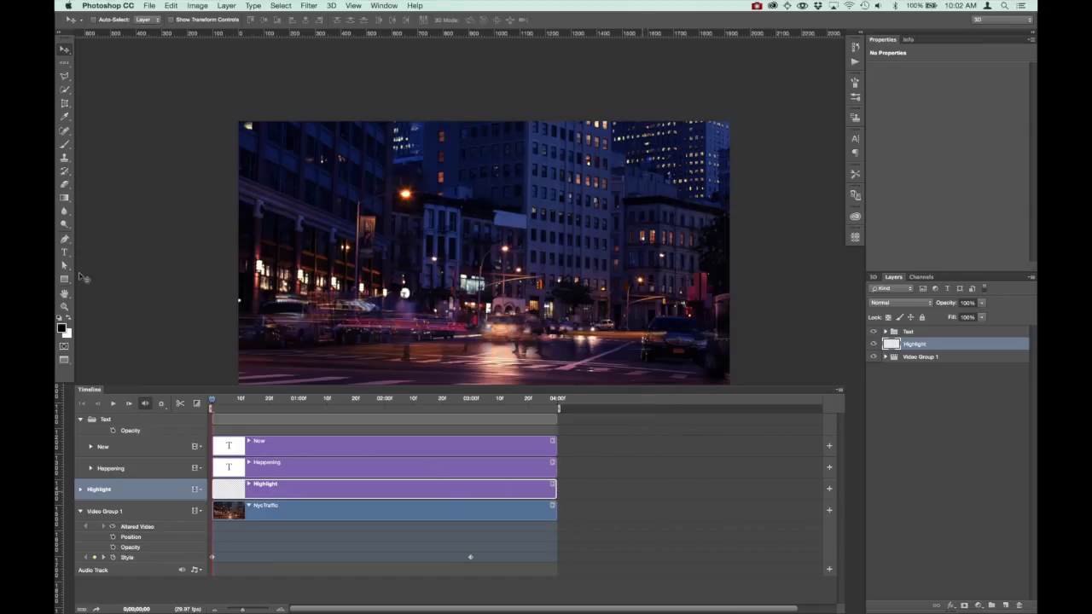
- Draw a linear white-to-transparent gradient on the Highlight layer, fading inward from the frame's right edge
click(65, 199)
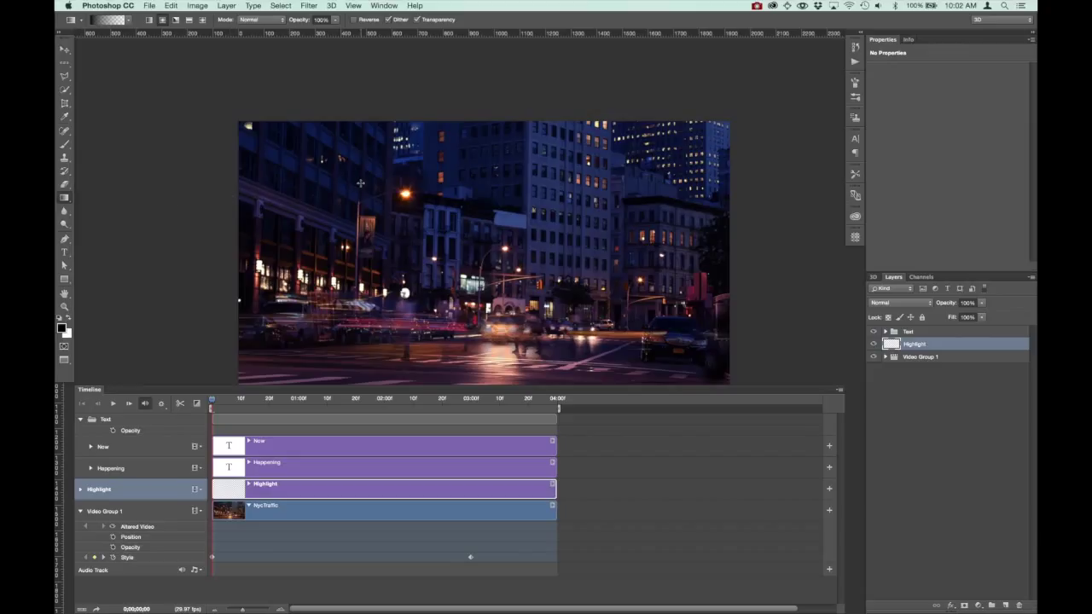
key(x)
click(95, 20)
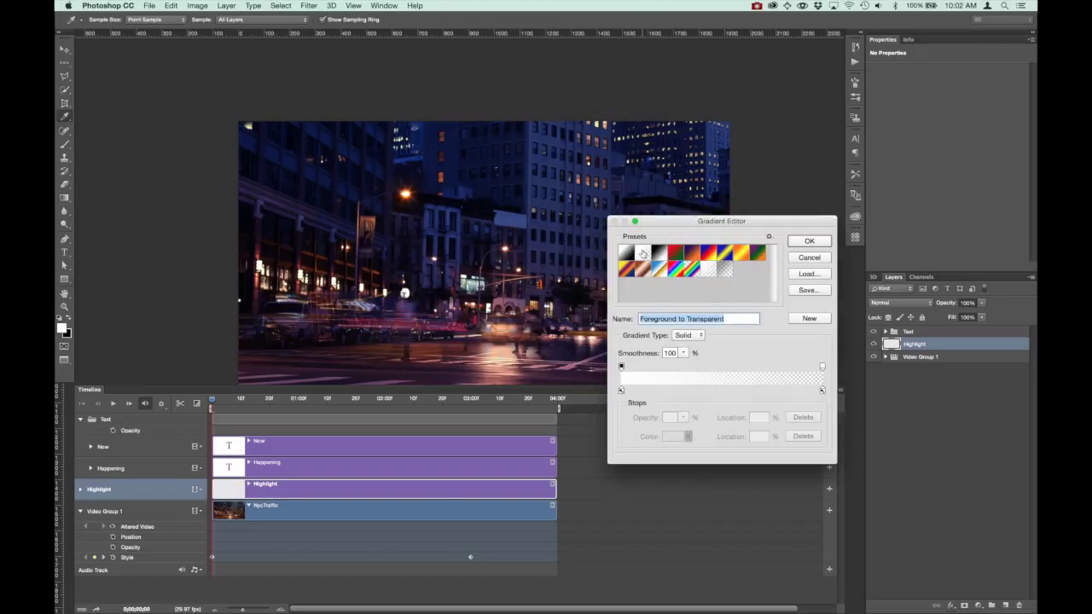
click(809, 258)
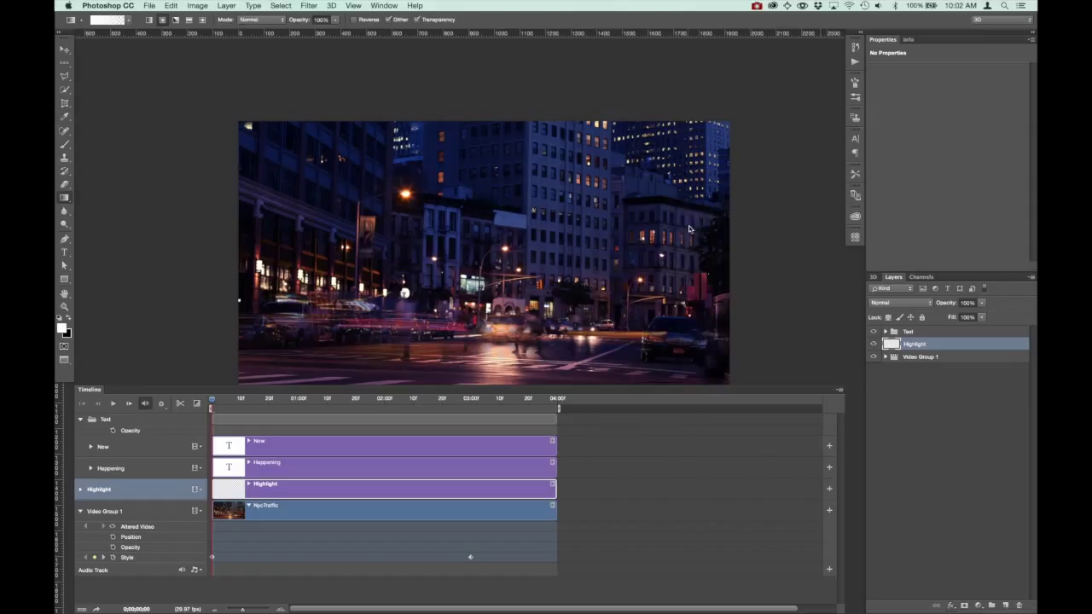
drag(706, 219, 533, 222)
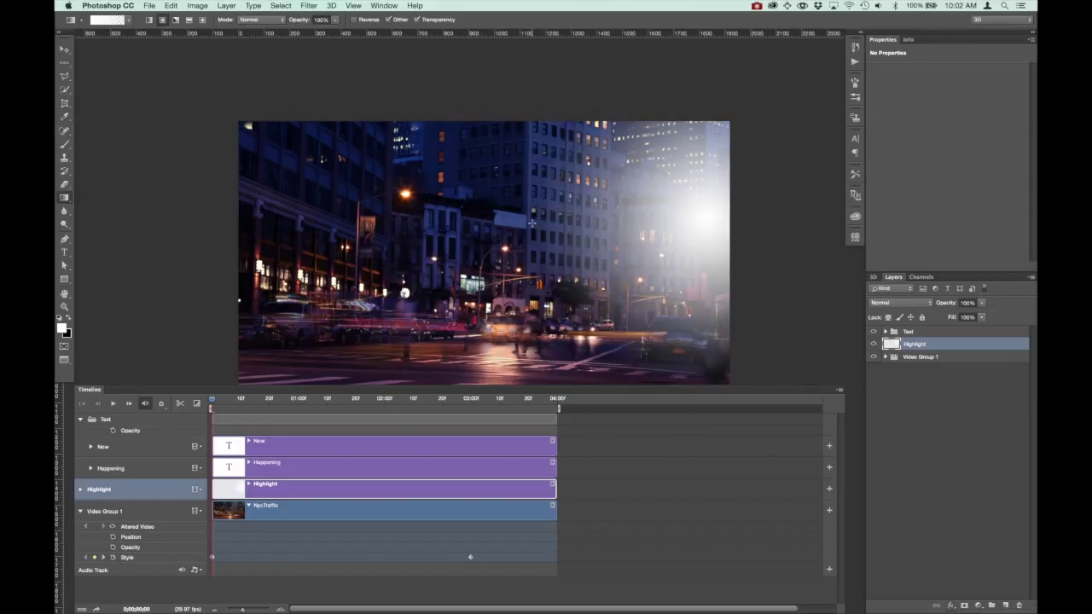
key(super+z)
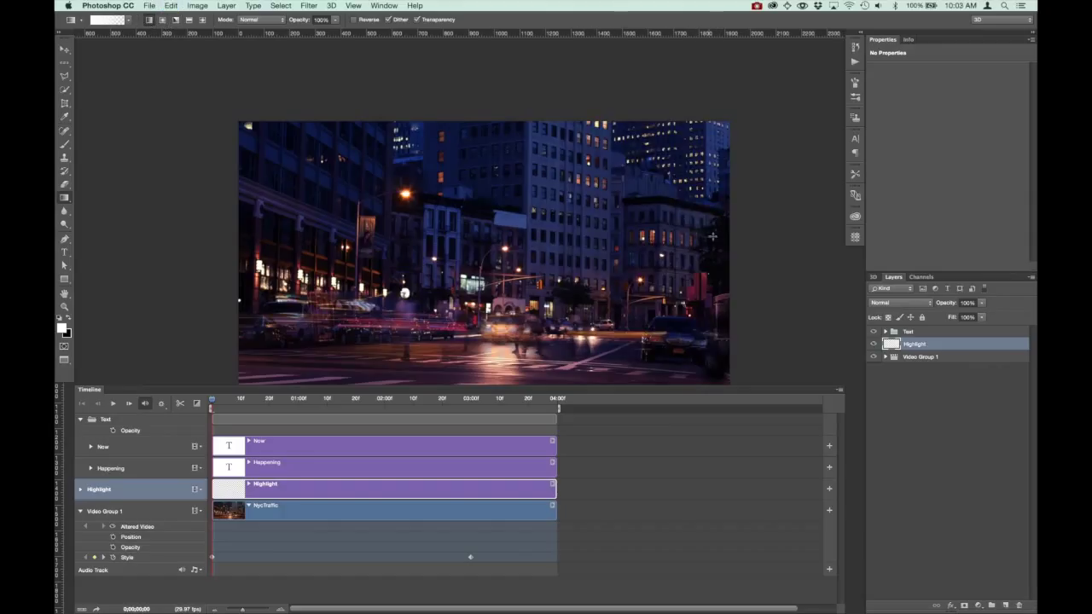
drag(719, 238, 572, 236)
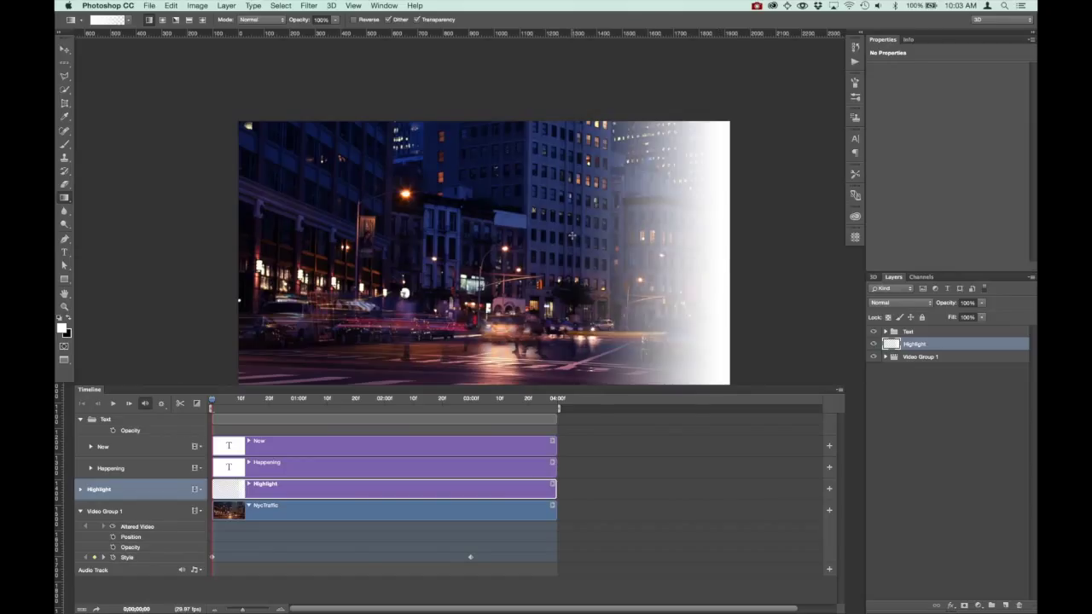
- Set the Highlight layer's blend mode to Overlay and move its gradient band near the frame's centre
key(v)
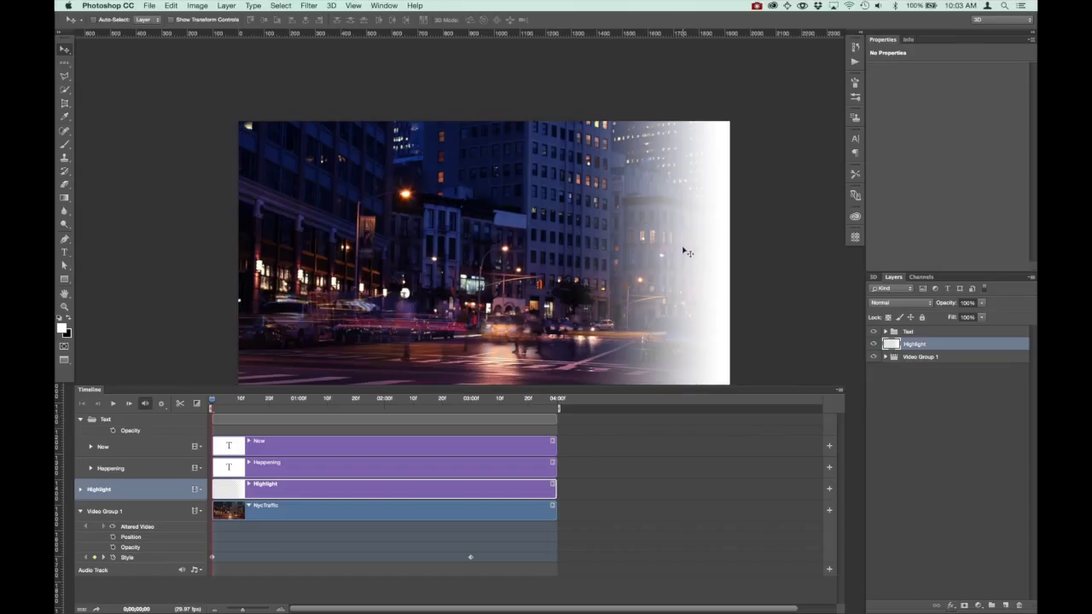
drag(653, 250, 475, 260)
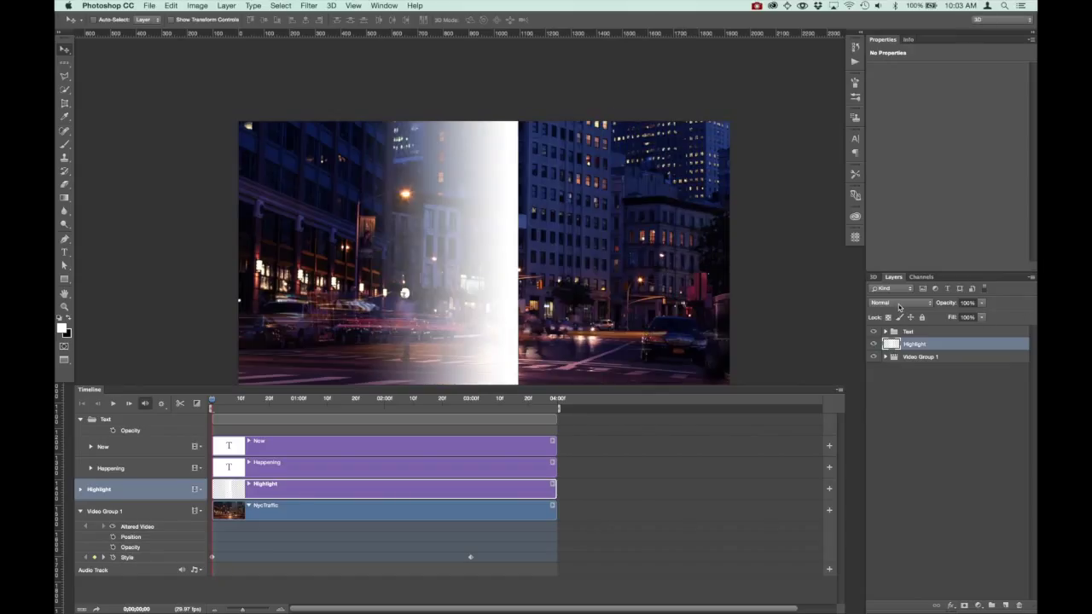
click(899, 305)
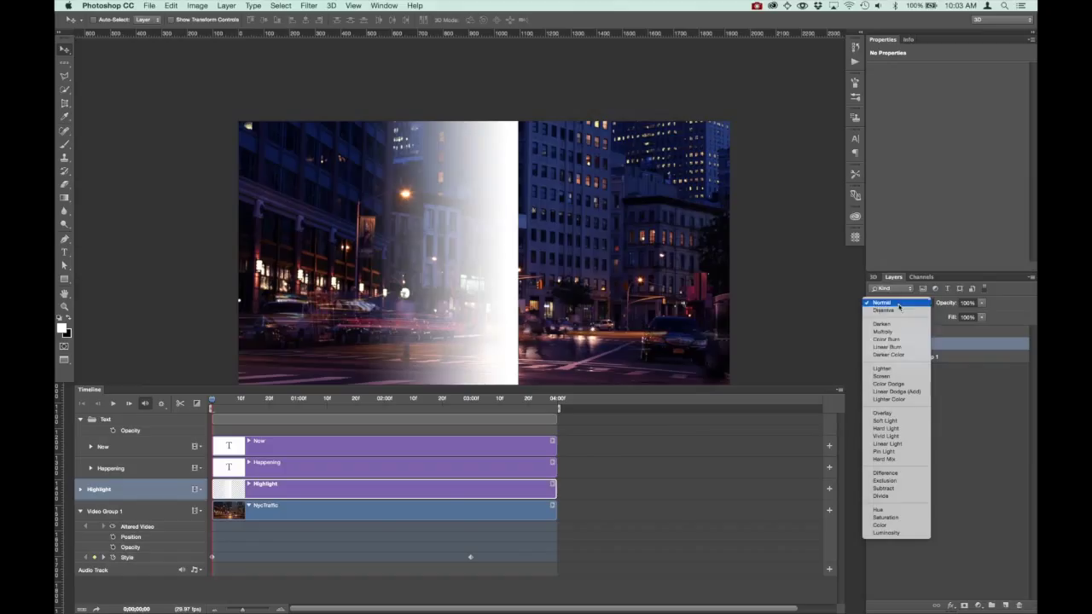
click(909, 415)
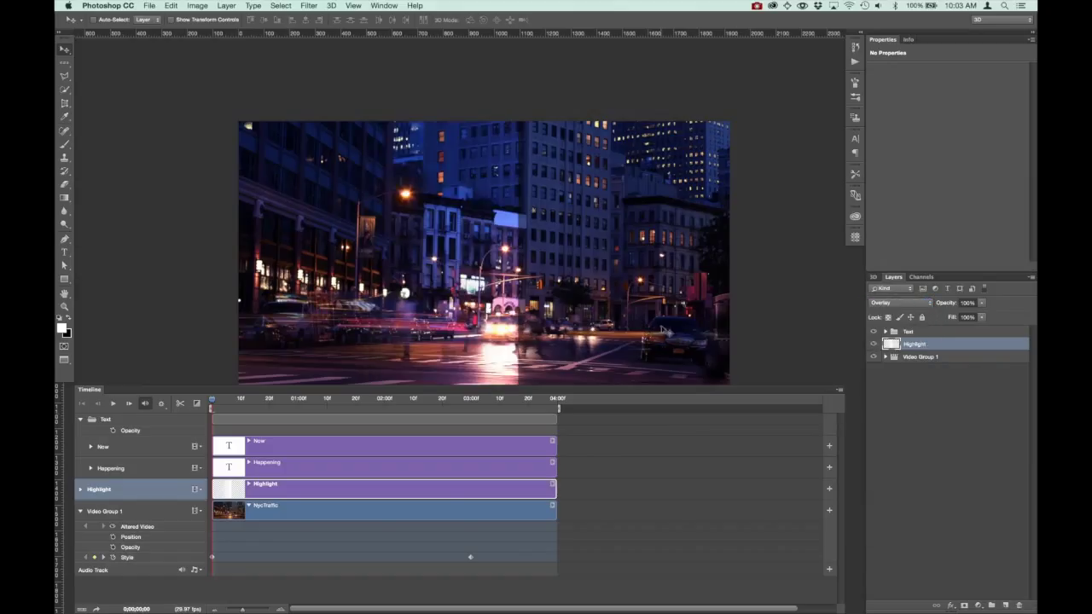
drag(510, 238, 594, 245)
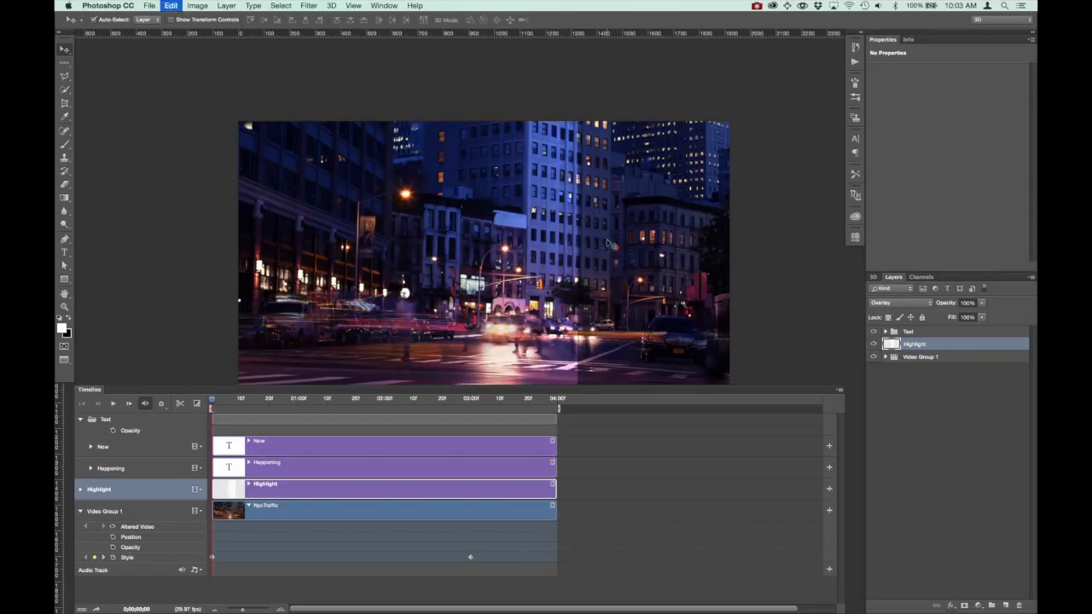
- Skew the Highlight band so its top leans to the right, and move it into the left part of the frame
key(super+t)
right_click(510, 207)
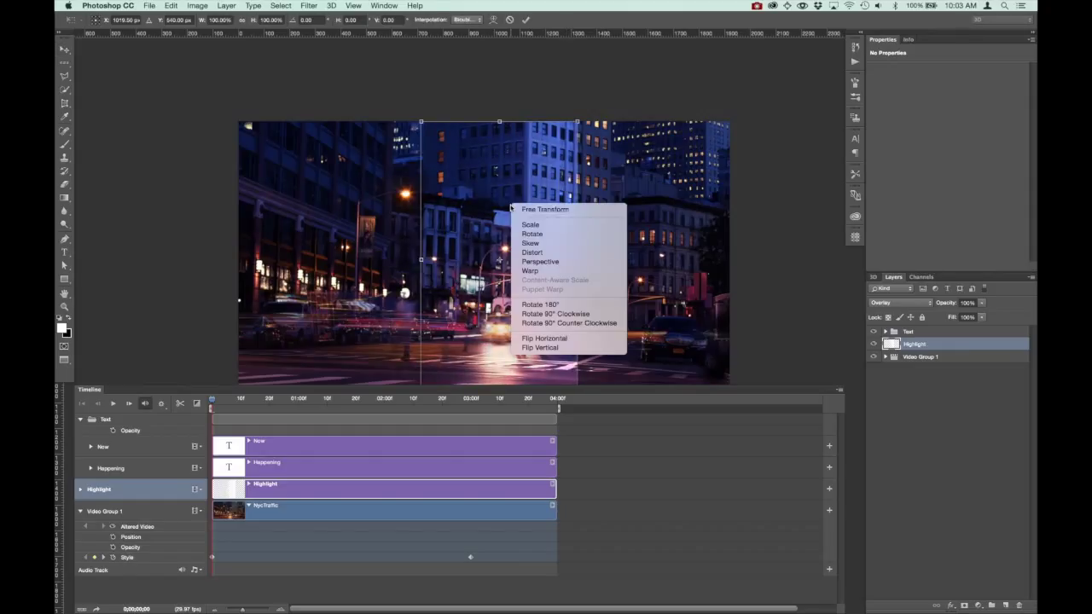
click(529, 244)
drag(500, 124, 550, 124)
key(Return)
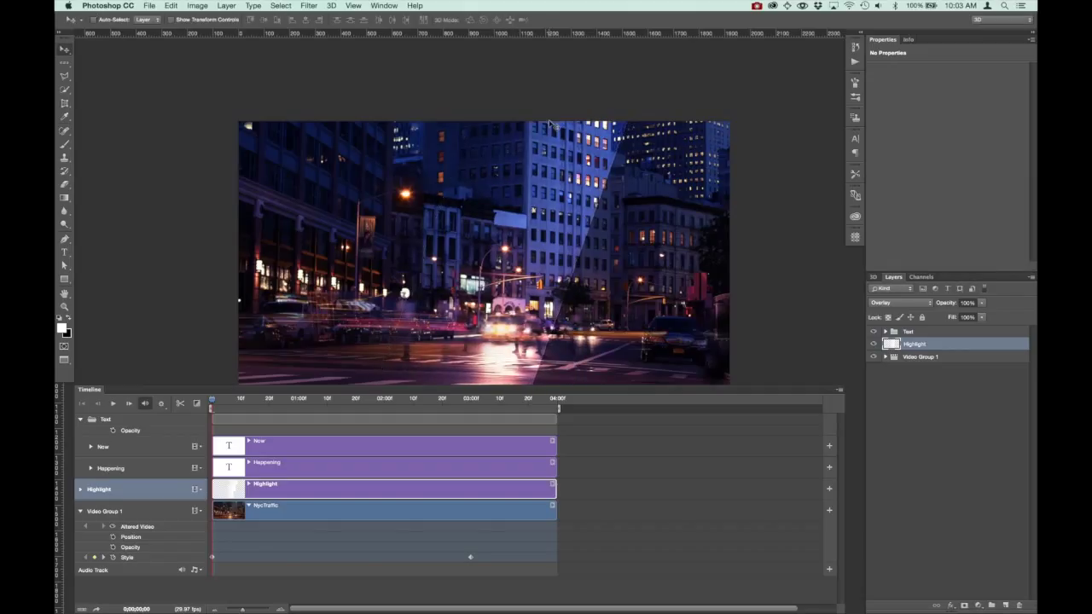
drag(570, 215, 418, 258)
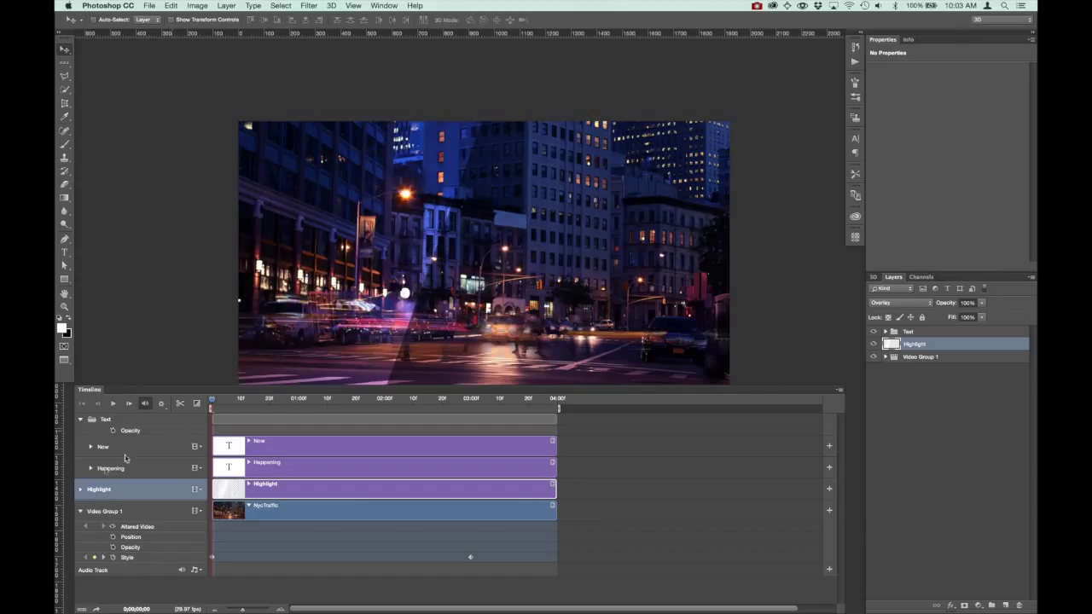
- Enable a Position keyframe for Highlight at the first frame and move the band off the frame's left side
click(81, 490)
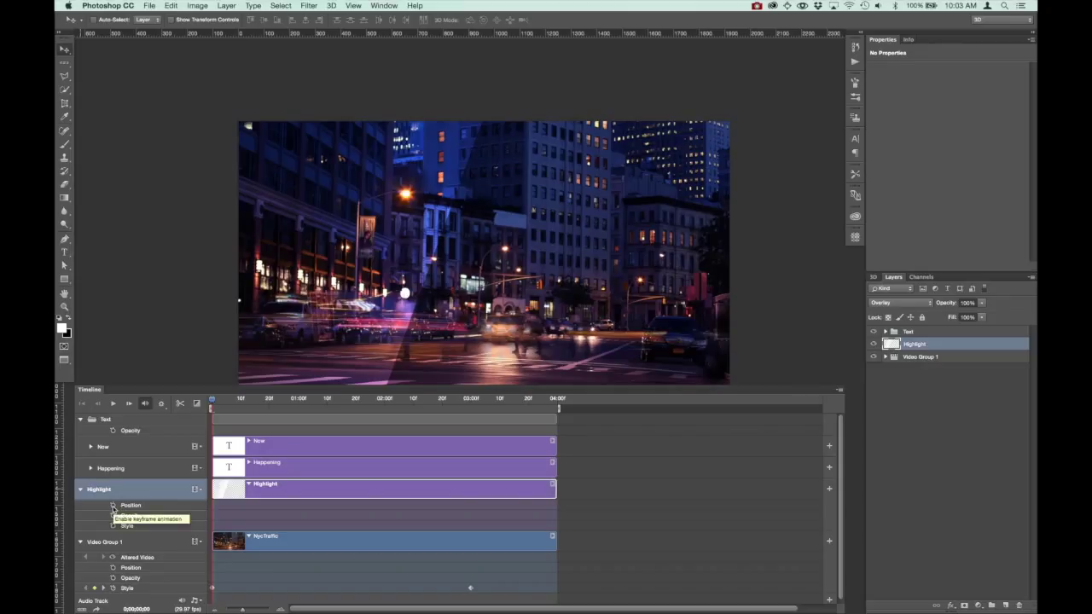
click(113, 506)
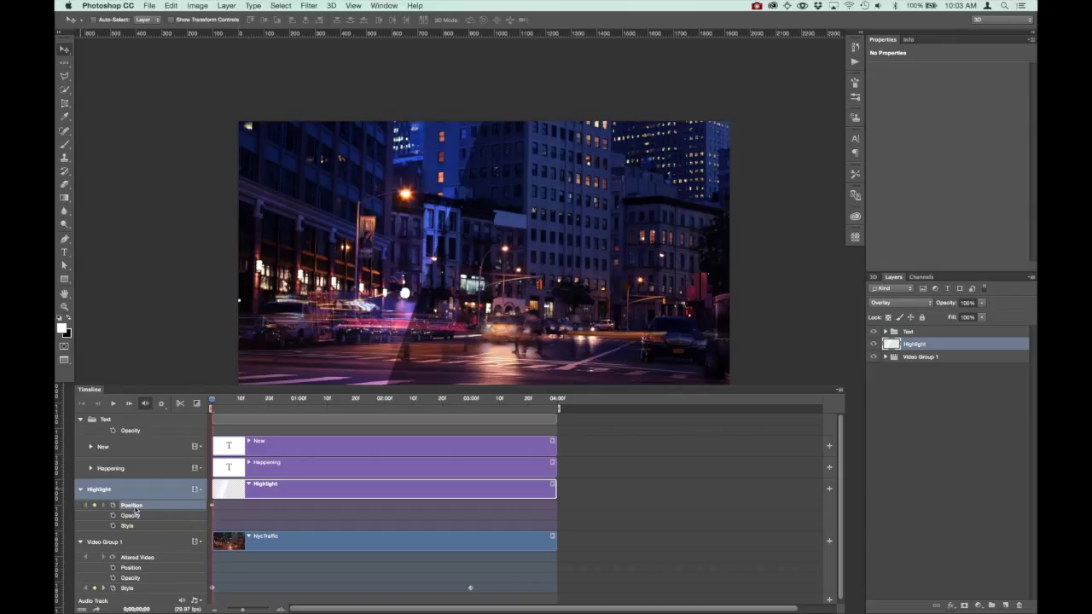
drag(404, 270, 152, 277)
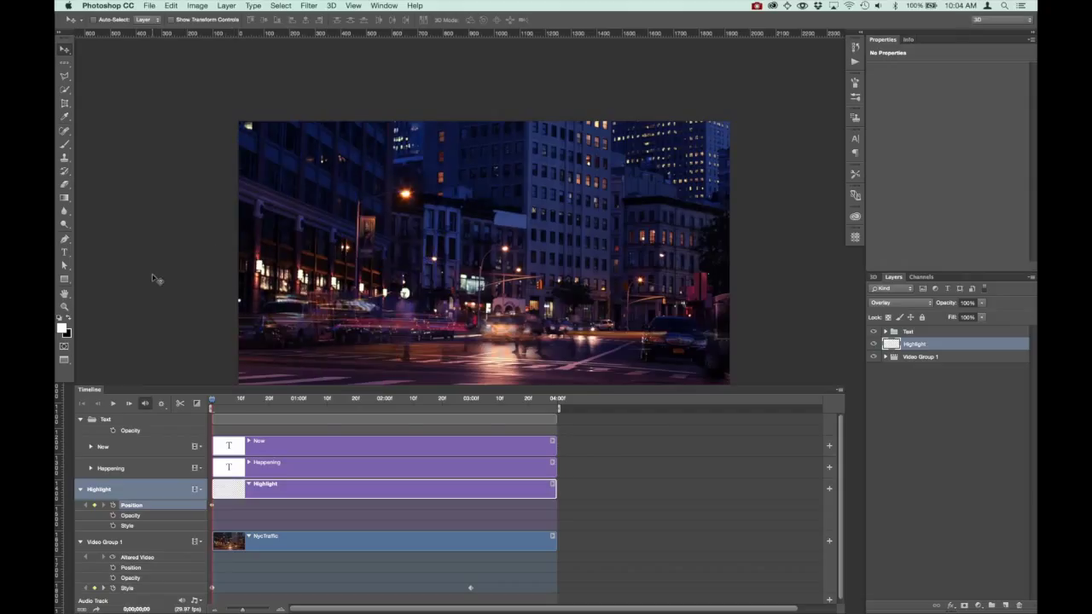
- At the end of the timeline, move the Highlight band across and off the frame's right side to add a second Position keyframe
drag(214, 403, 556, 403)
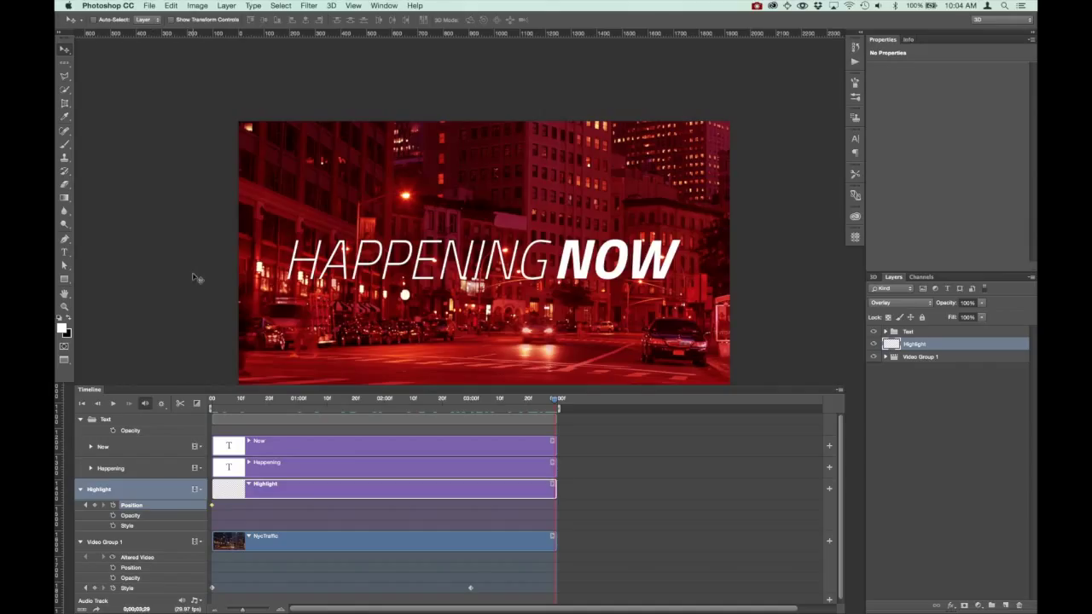
drag(260, 256, 782, 279)
drag(697, 291, 838, 292)
- Play the animation from the first frame to check the highlight sweep, and stop the playback
click(82, 403)
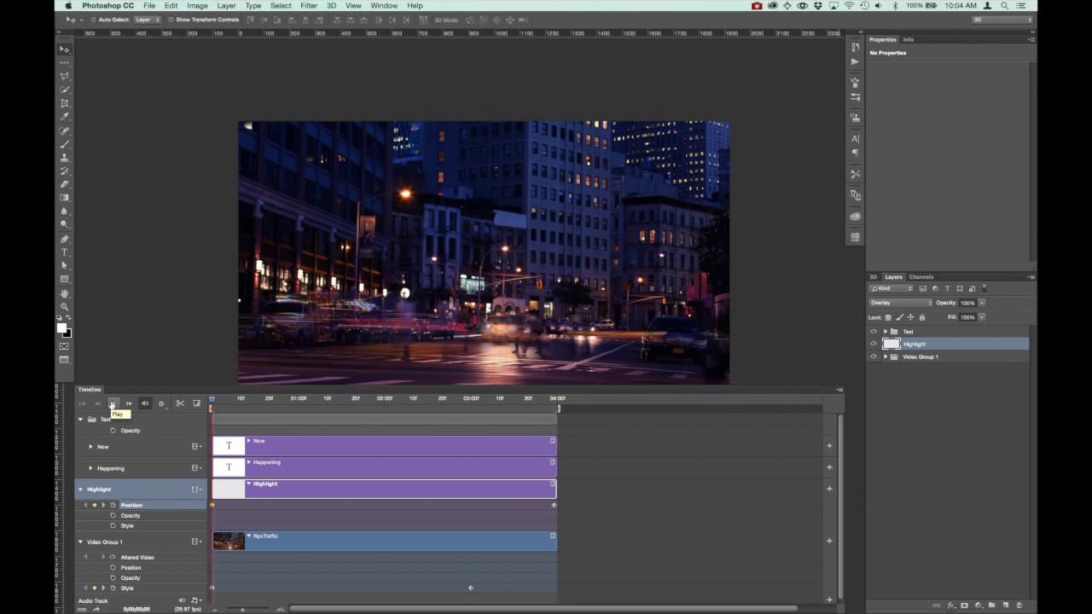
click(112, 404)
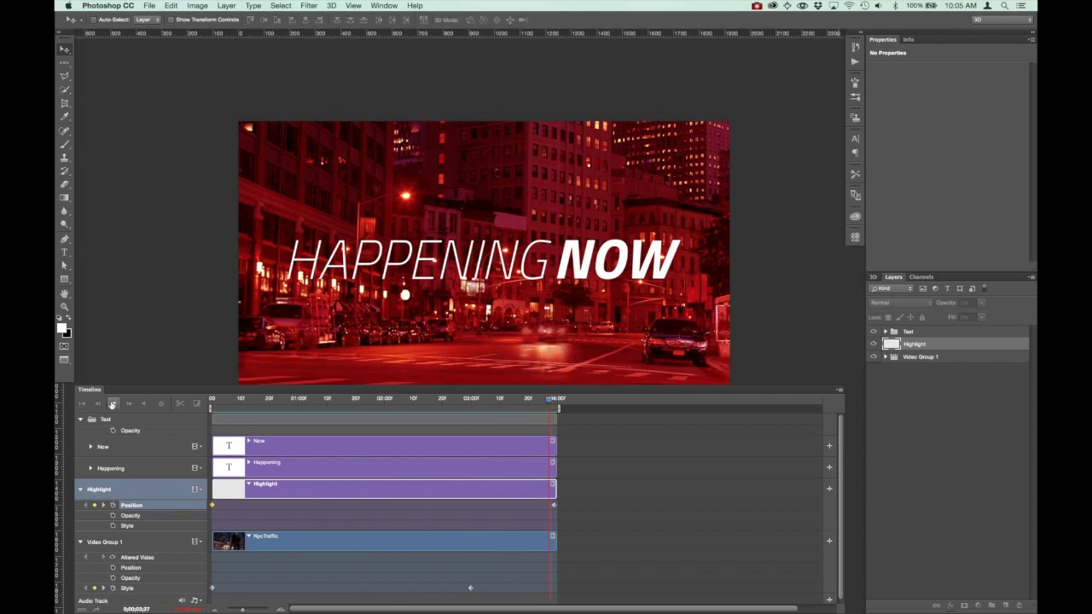
click(114, 405)
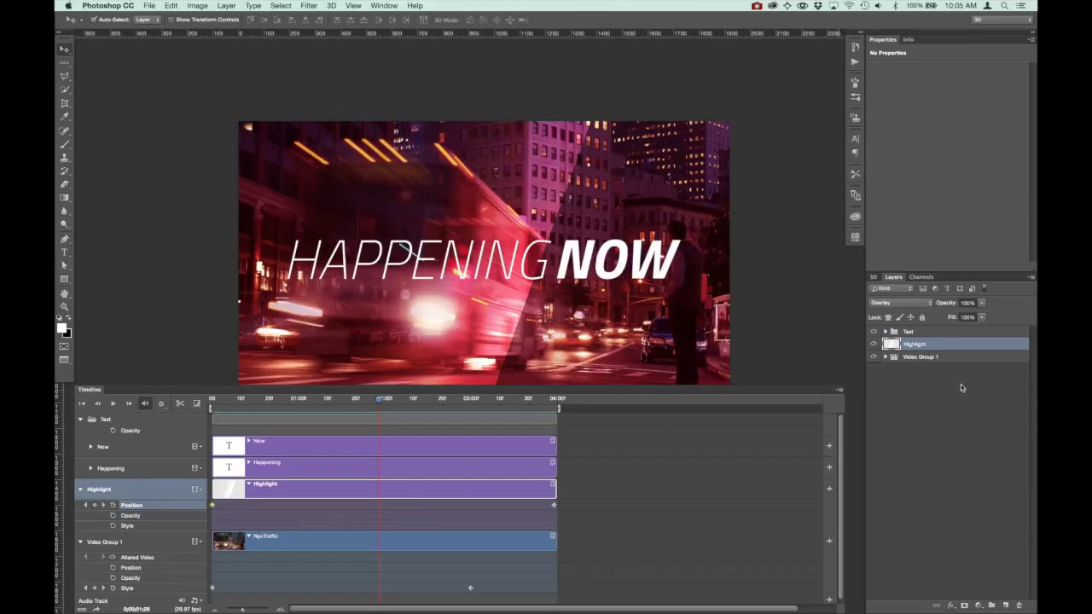
- Duplicate the Highlight layer and fit the copy's clip from the first frame to 04:00f
key(super+j)
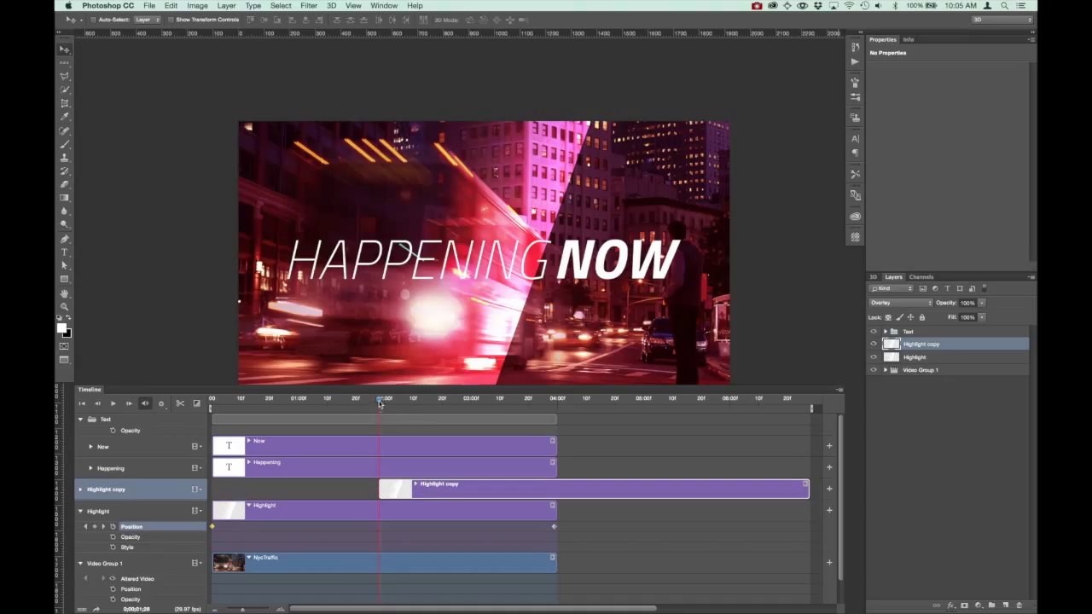
drag(381, 404, 203, 408)
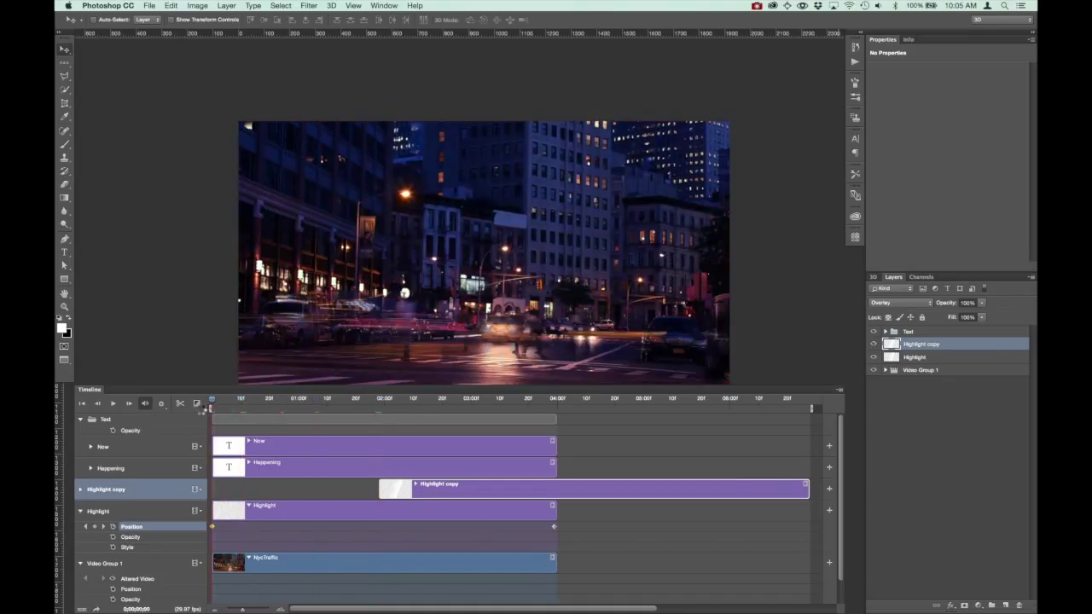
drag(495, 493, 319, 498)
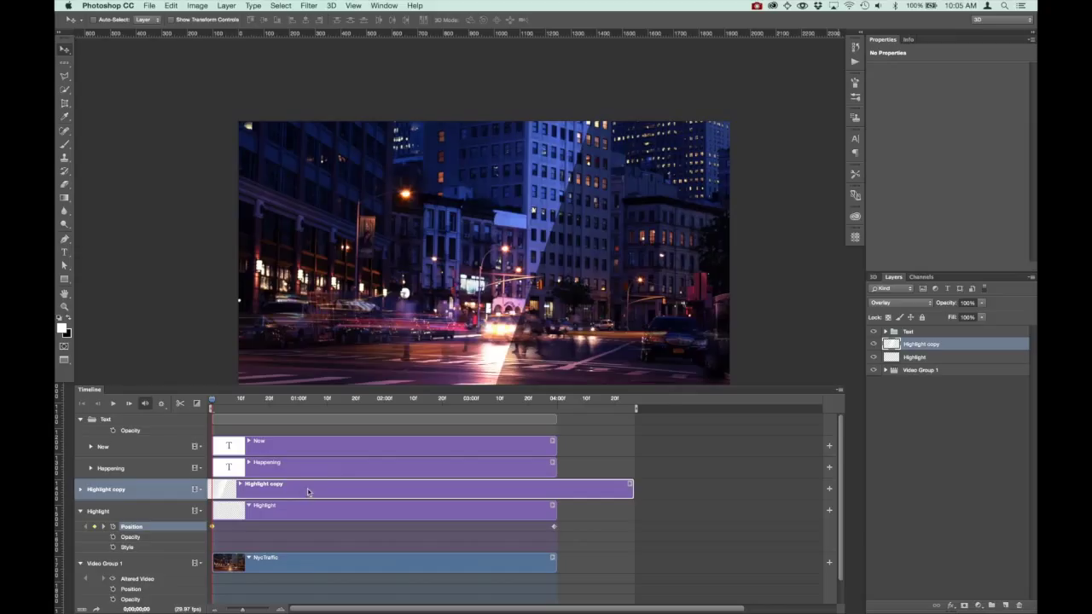
drag(323, 490, 319, 492)
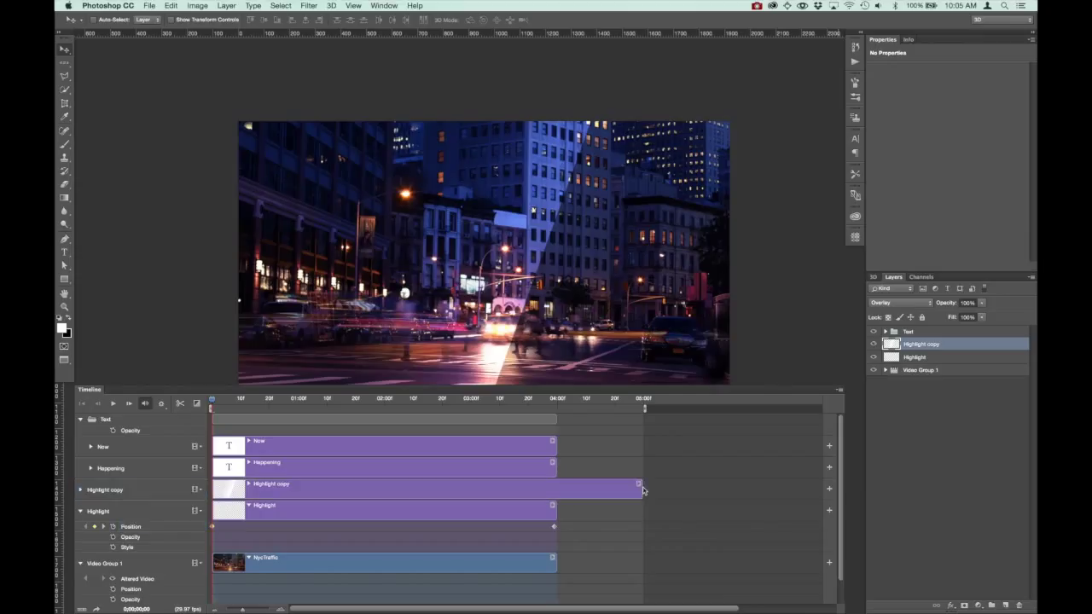
drag(642, 489, 559, 492)
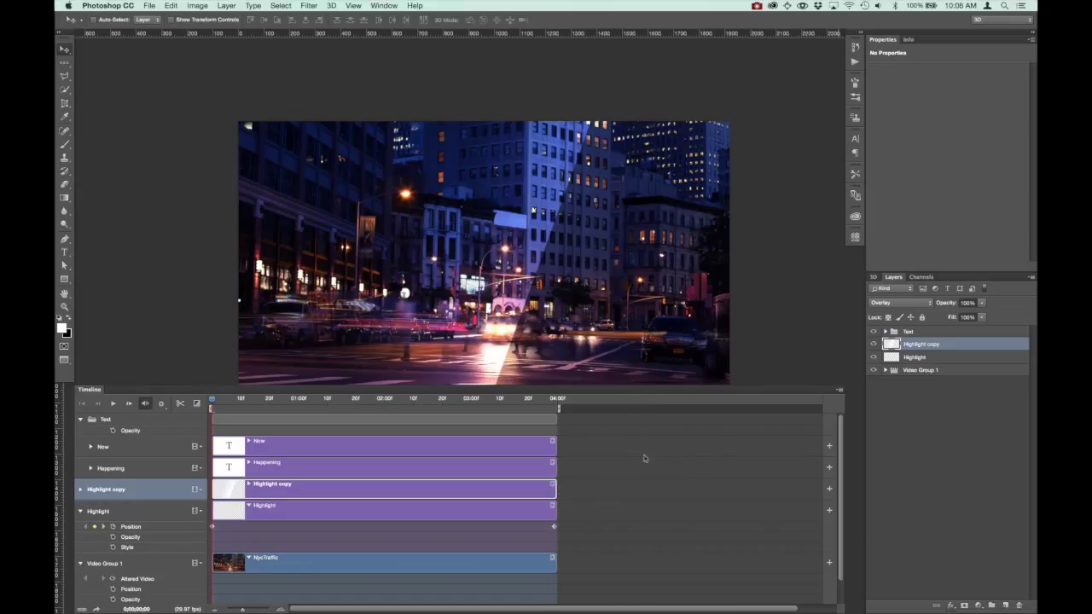
- Rename the copied highlight layer as Highlight 2 and show its animation properties in the timeline, with those of Highlight collapsed
double_click(926, 344)
text(2)
key(Return)
click(81, 511)
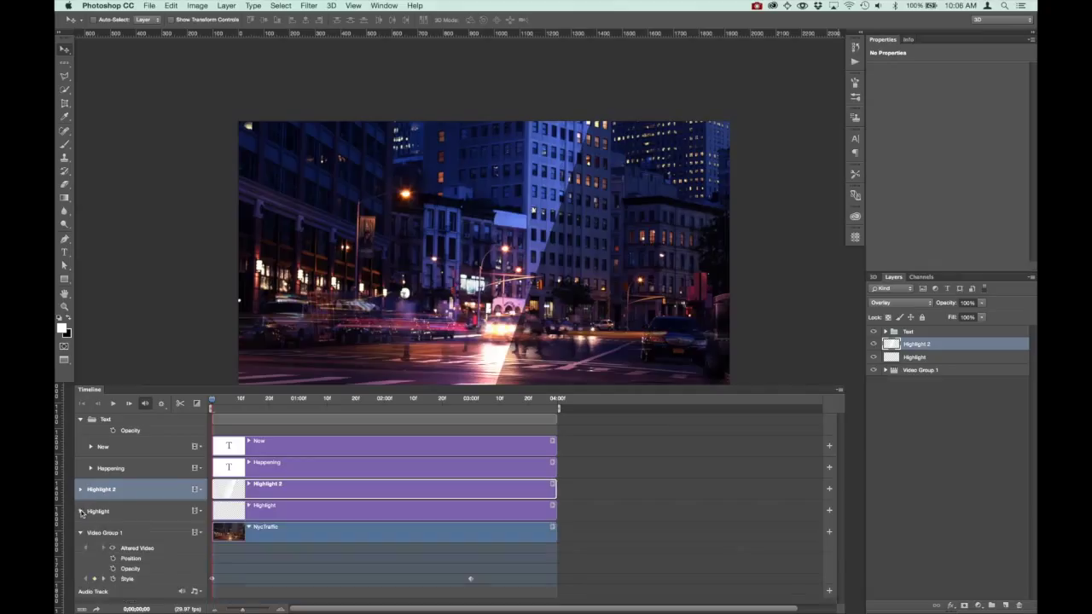
click(81, 490)
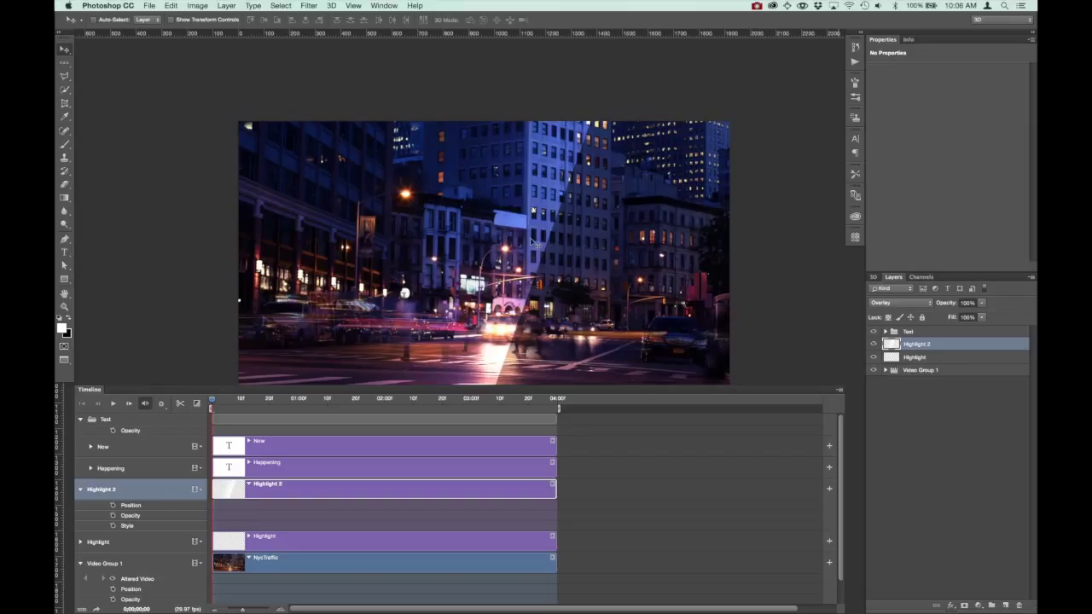
- Move the Highlight 2 band toward the left part of the frame and apply a Gaussian Blur with a 10.0 pixel radius
drag(535, 244, 389, 267)
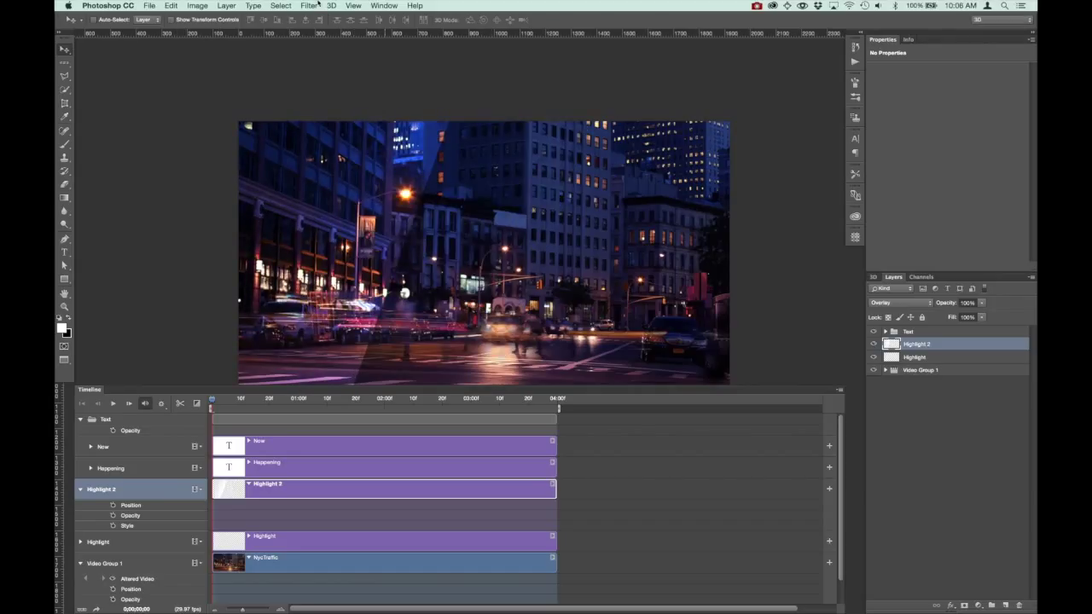
click(308, 6)
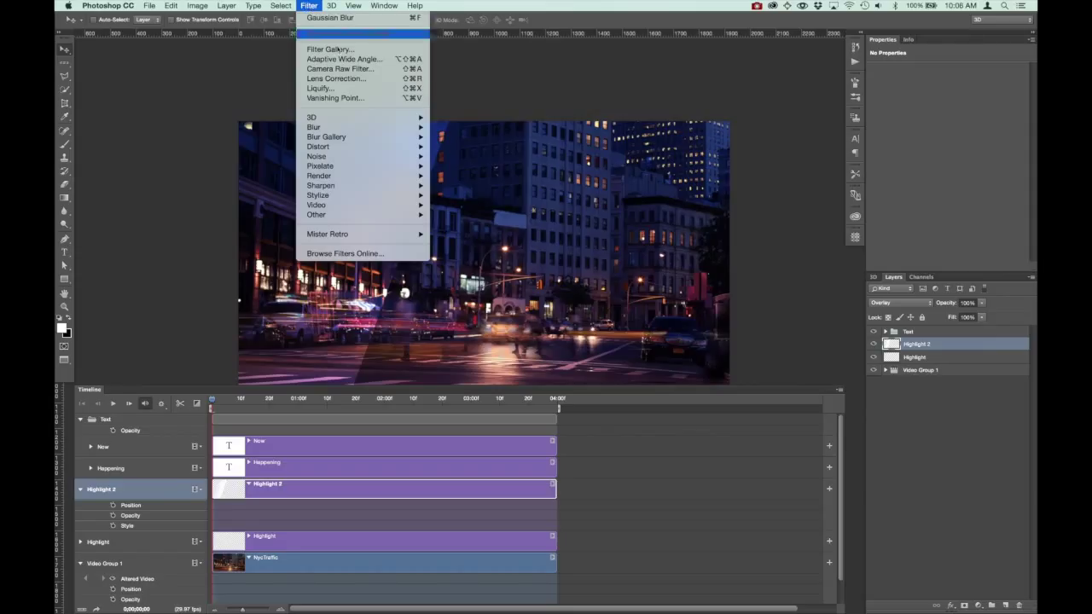
mouse_move(335, 130)
click(466, 166)
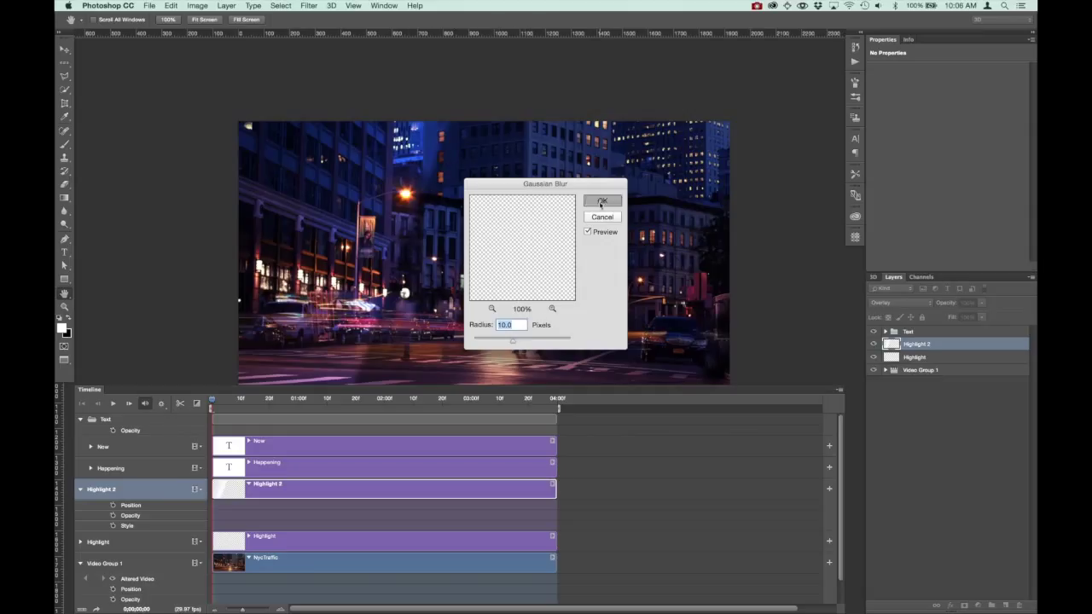
click(602, 202)
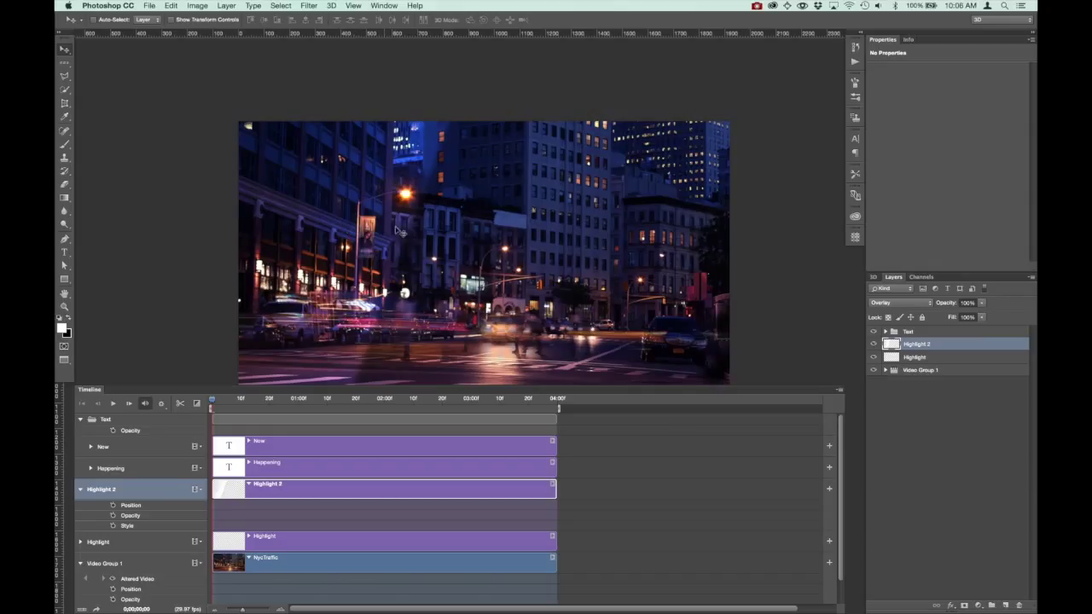
- Keyframe Highlight 2's Position off the frame's left side at the first frame and off its right side at 01:21
drag(372, 305, 149, 308)
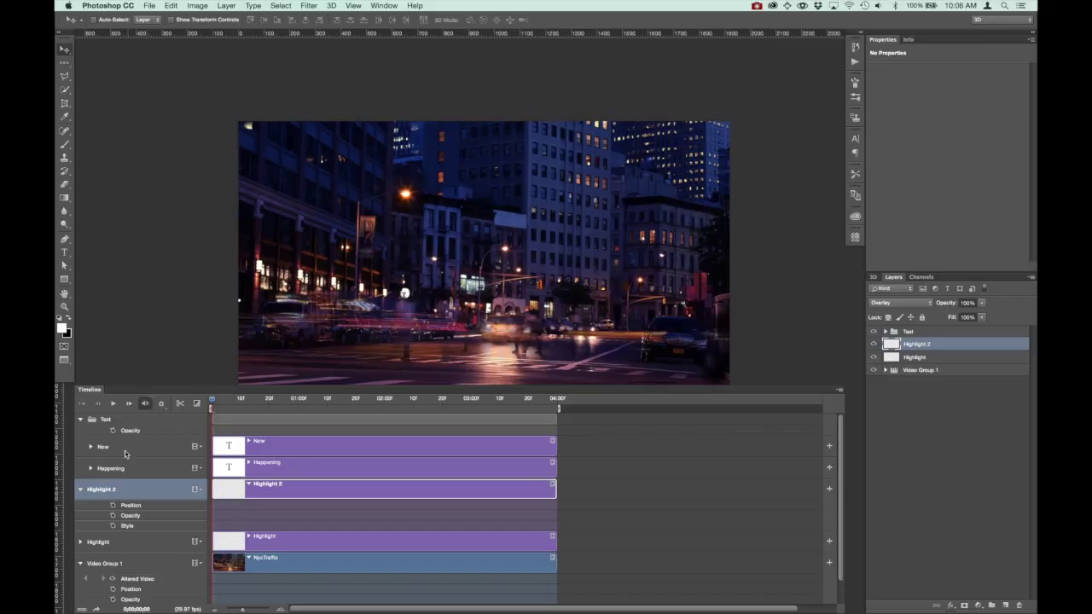
click(113, 506)
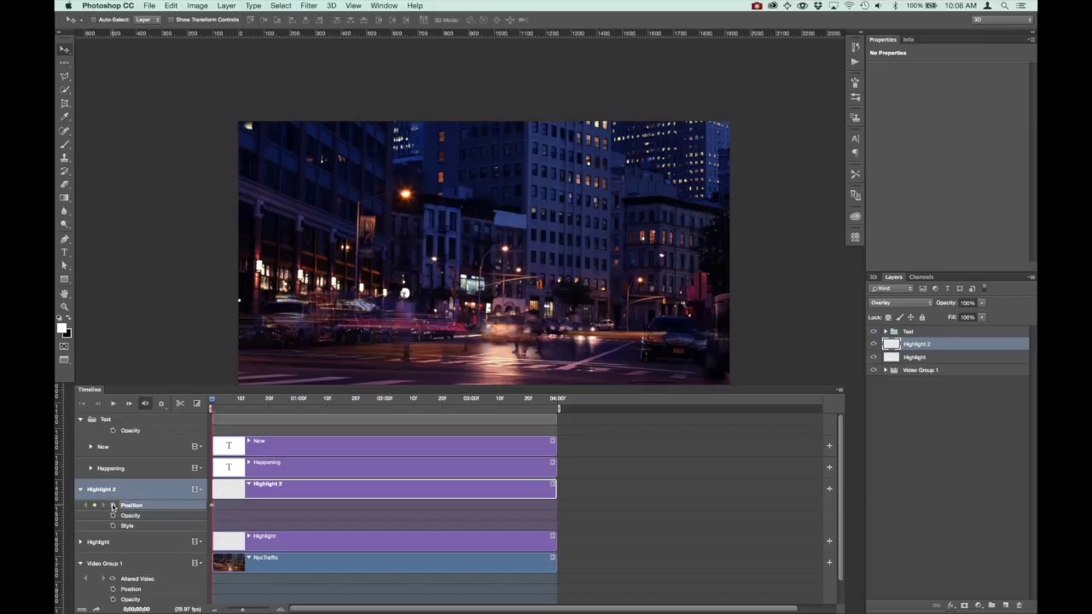
drag(218, 403, 357, 411)
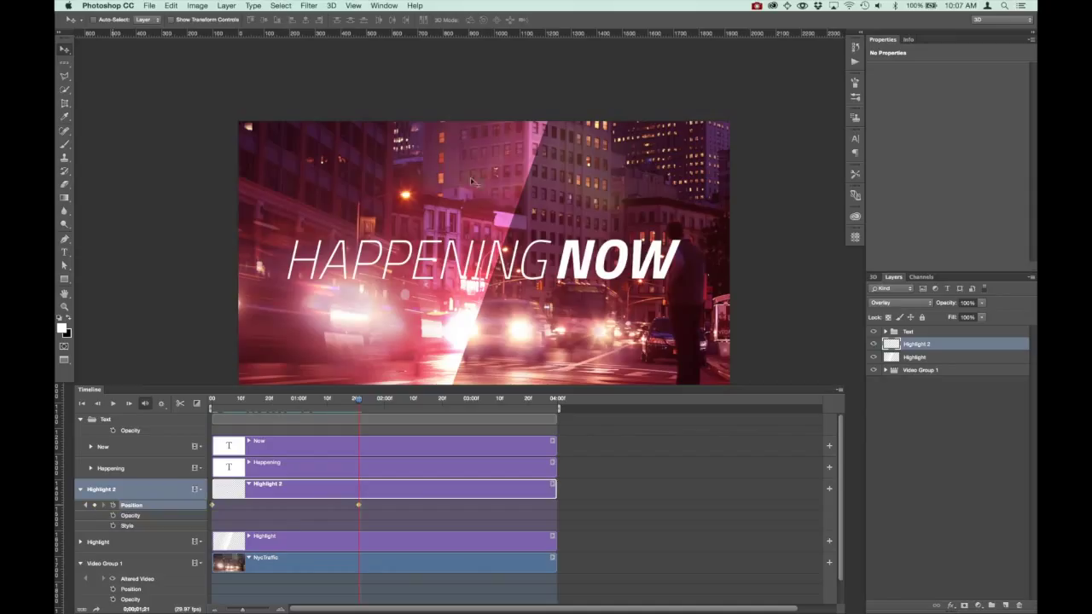
drag(358, 235, 717, 252)
drag(589, 261, 785, 267)
- Play the animation from the first frame to check both highlight sweeps, and stop the playback
drag(359, 403, 212, 407)
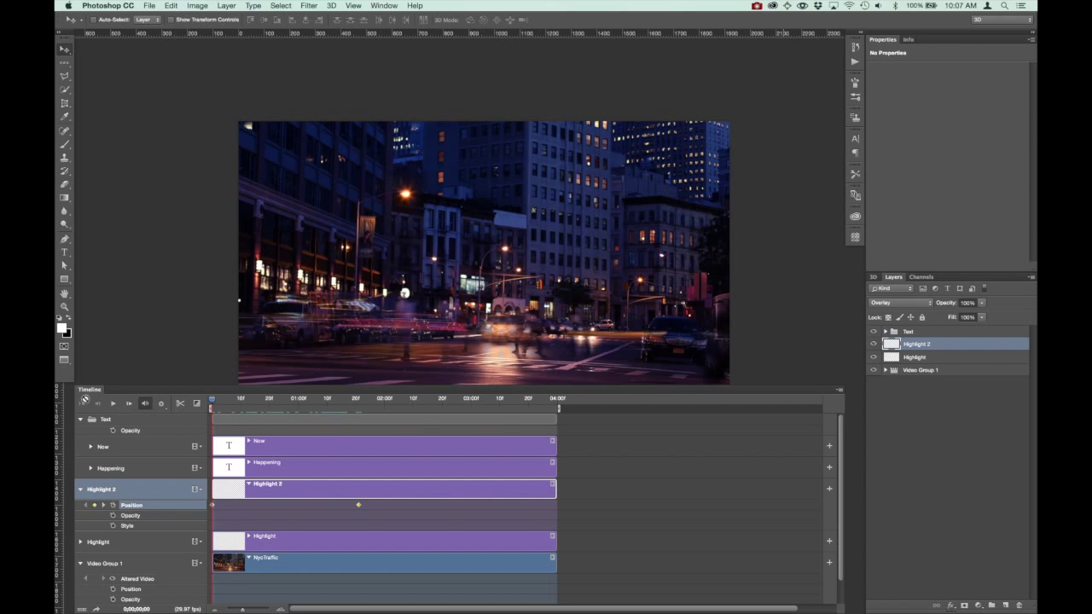
click(112, 403)
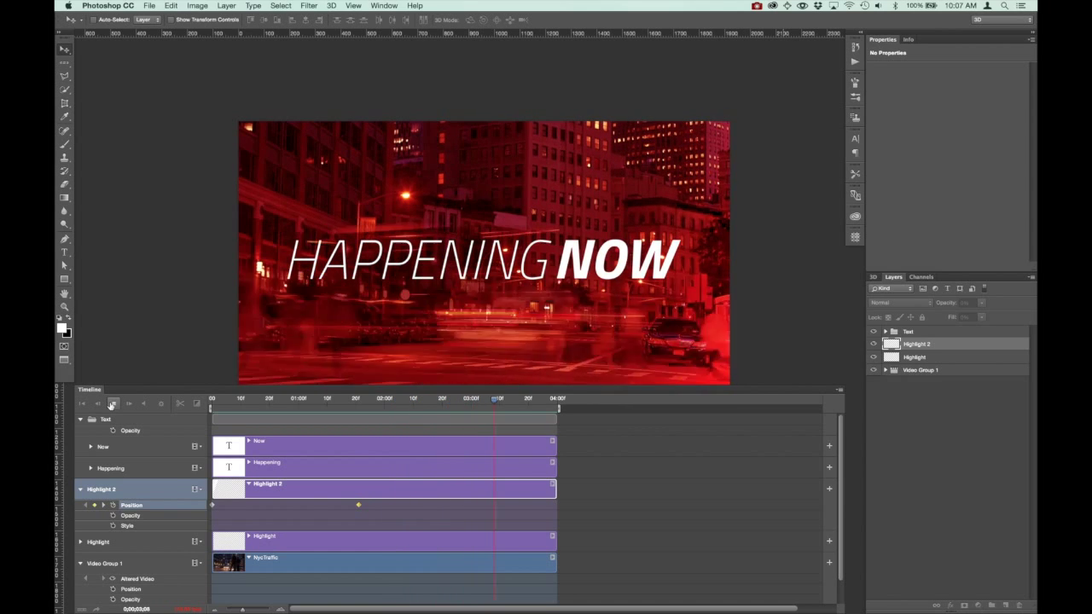
click(110, 405)
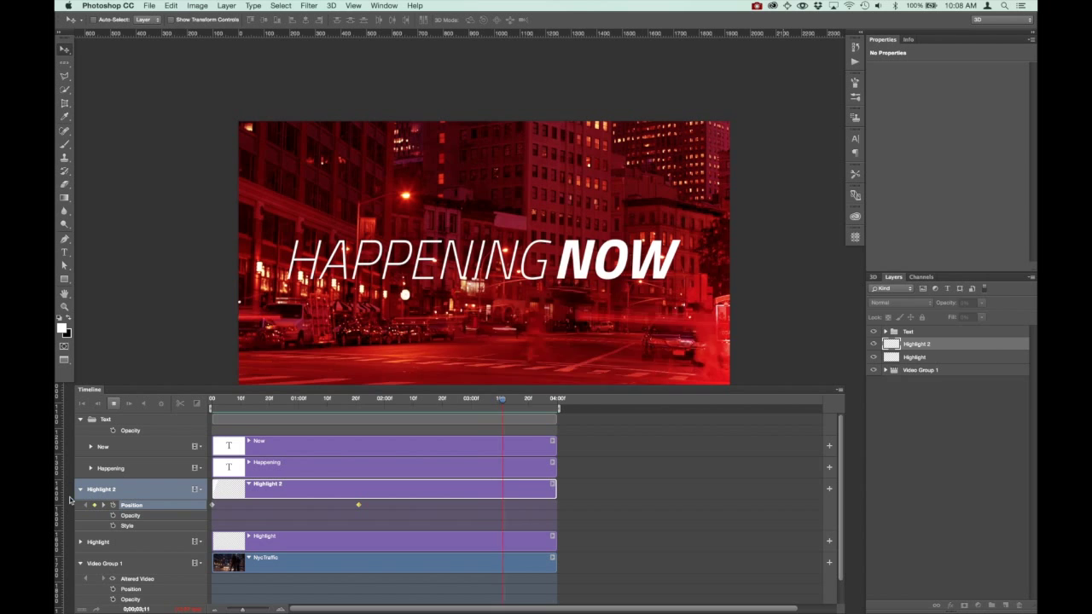
click(112, 403)
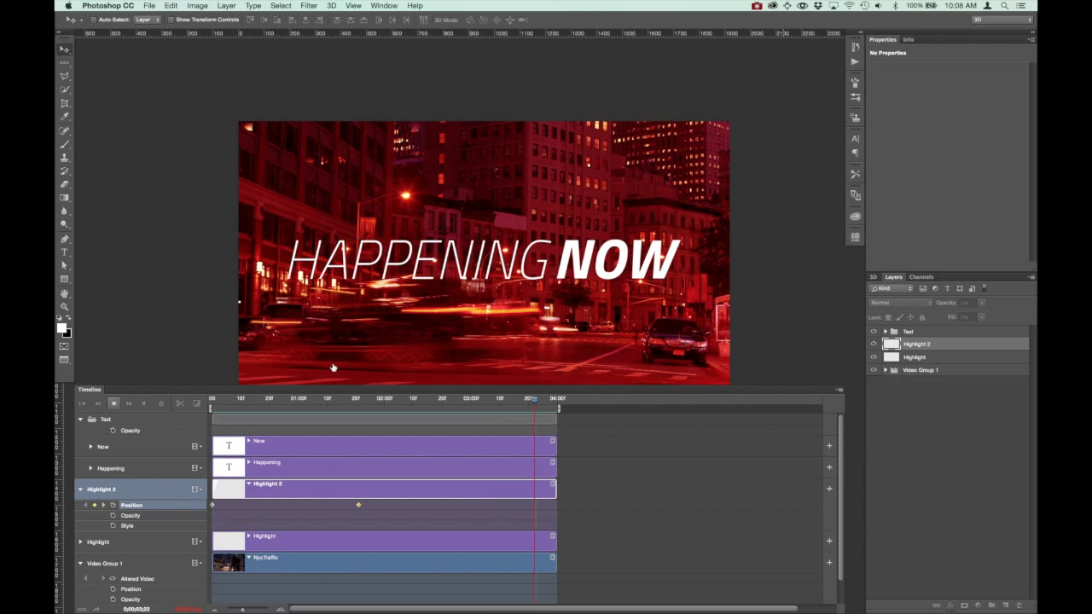
click(114, 404)
click(113, 405)
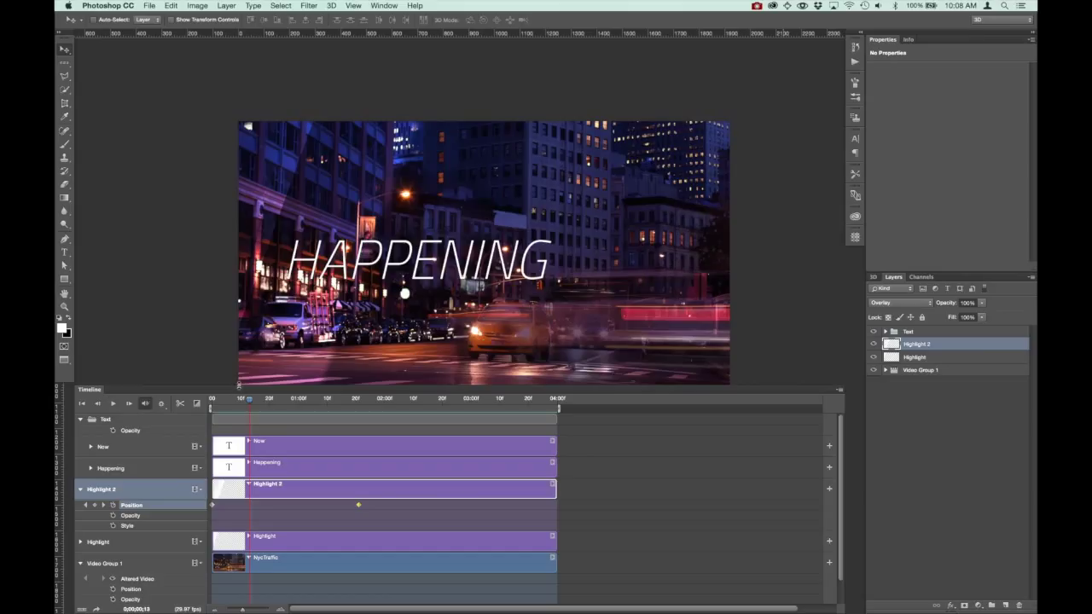
- Enlarge the timeline area and add the whoosh-24.wav sound from the Tutorial - Animation folder to the audio track
drag(239, 386, 241, 273)
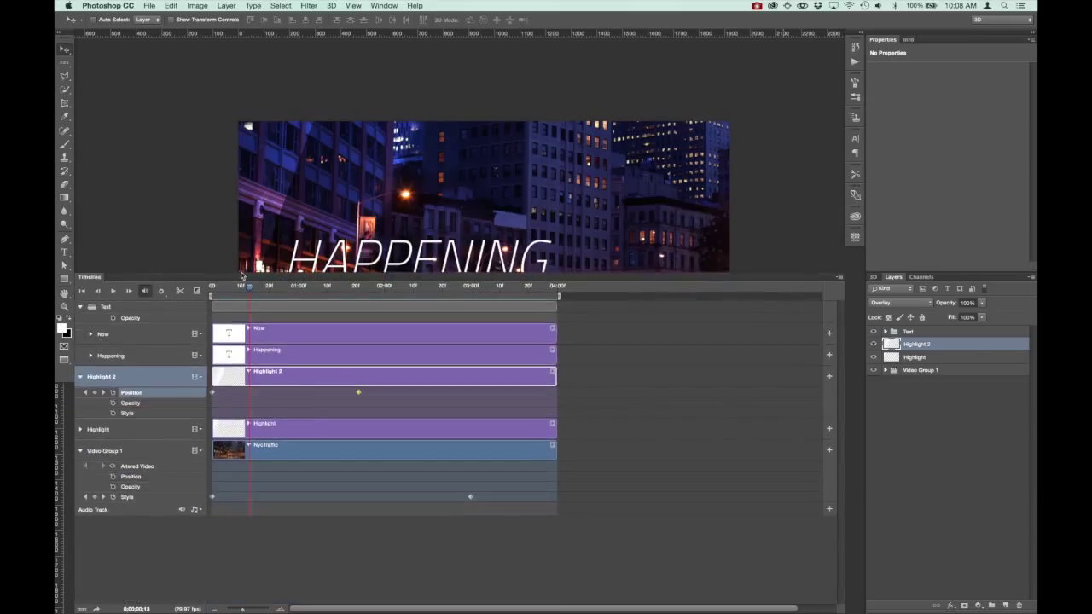
click(199, 510)
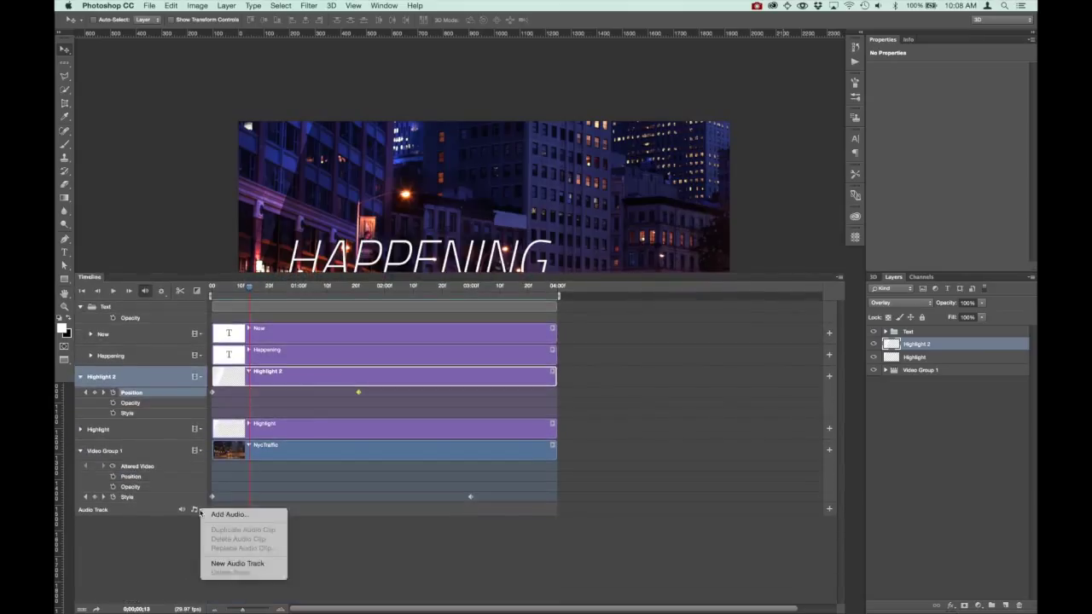
click(228, 514)
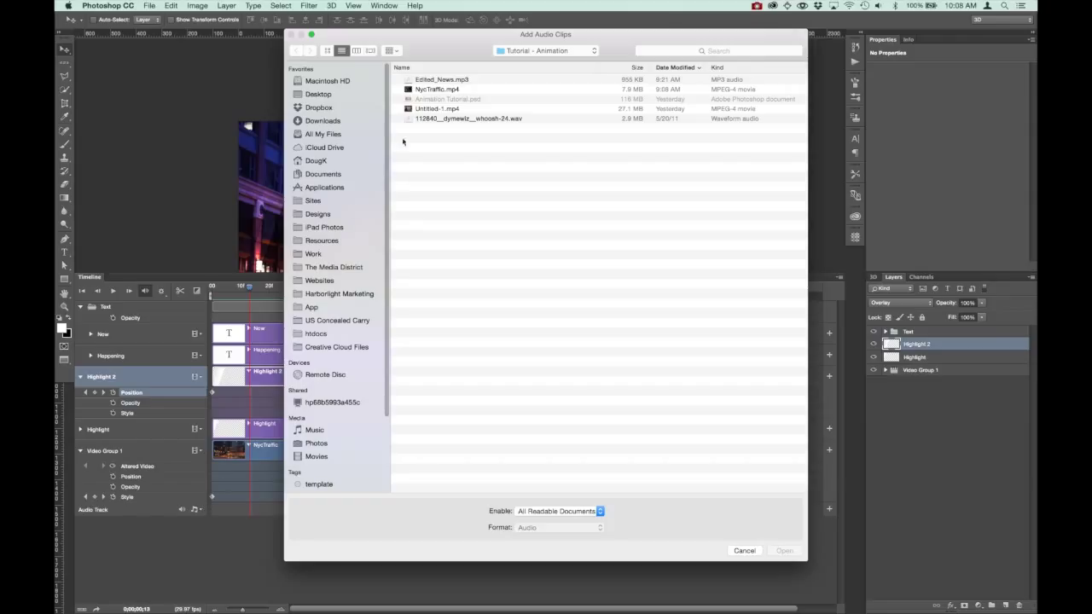
click(467, 118)
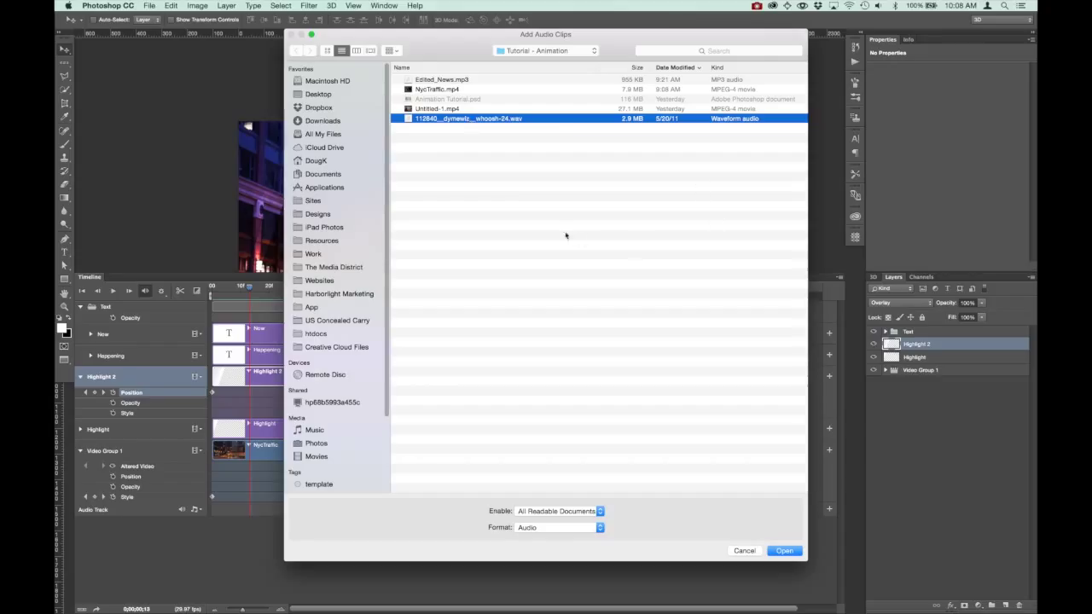
click(783, 551)
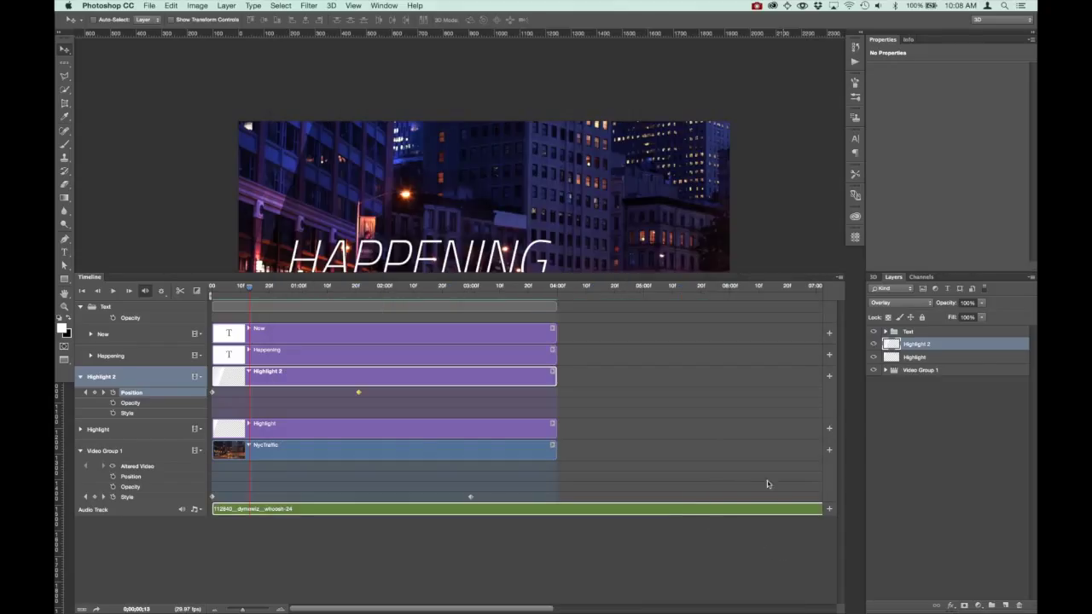
- Show the full length of the whoosh clip in the timeline and play the animation with its sound, stopping near the end
click(278, 610)
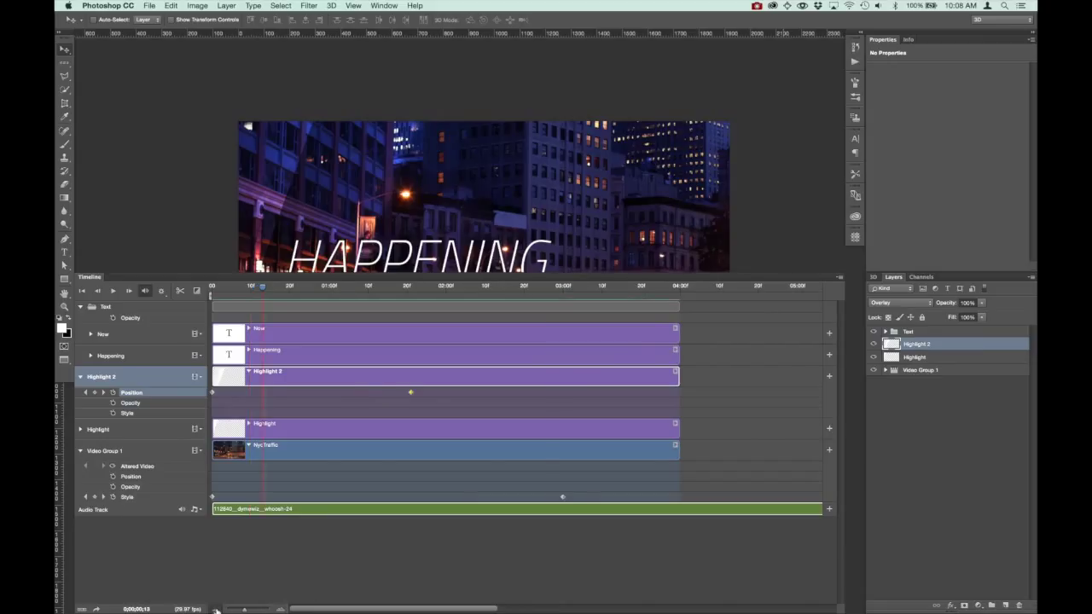
click(216, 609)
click(216, 609)
click(216, 609)
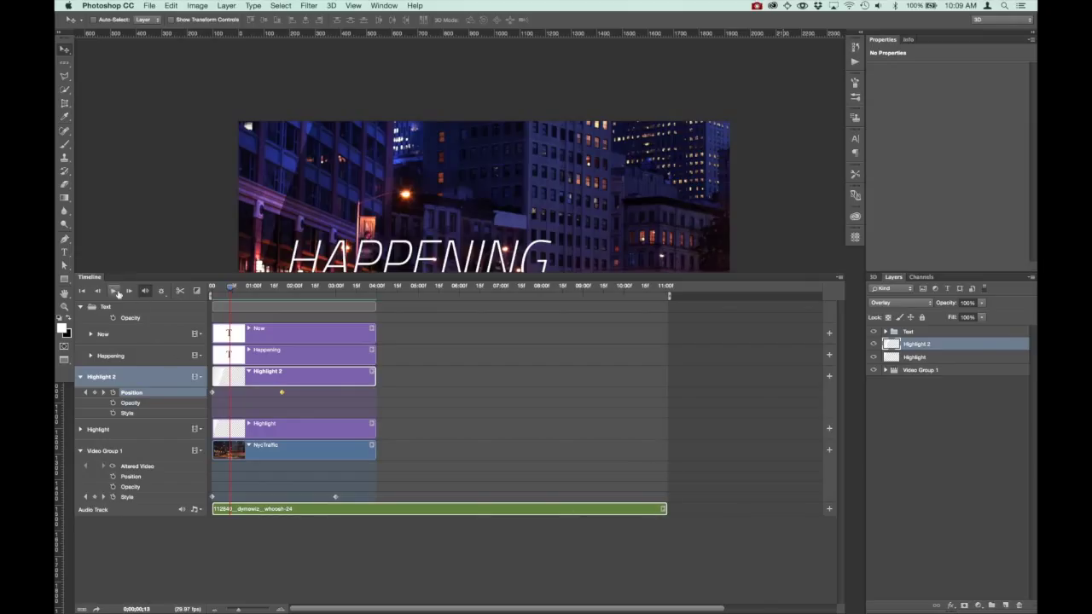
click(114, 292)
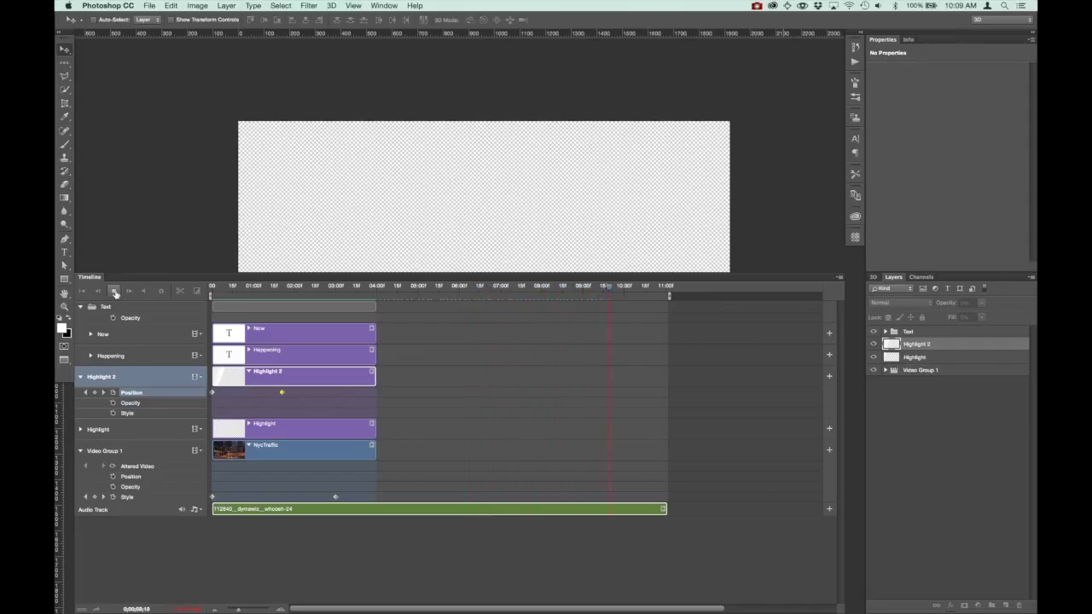
click(116, 293)
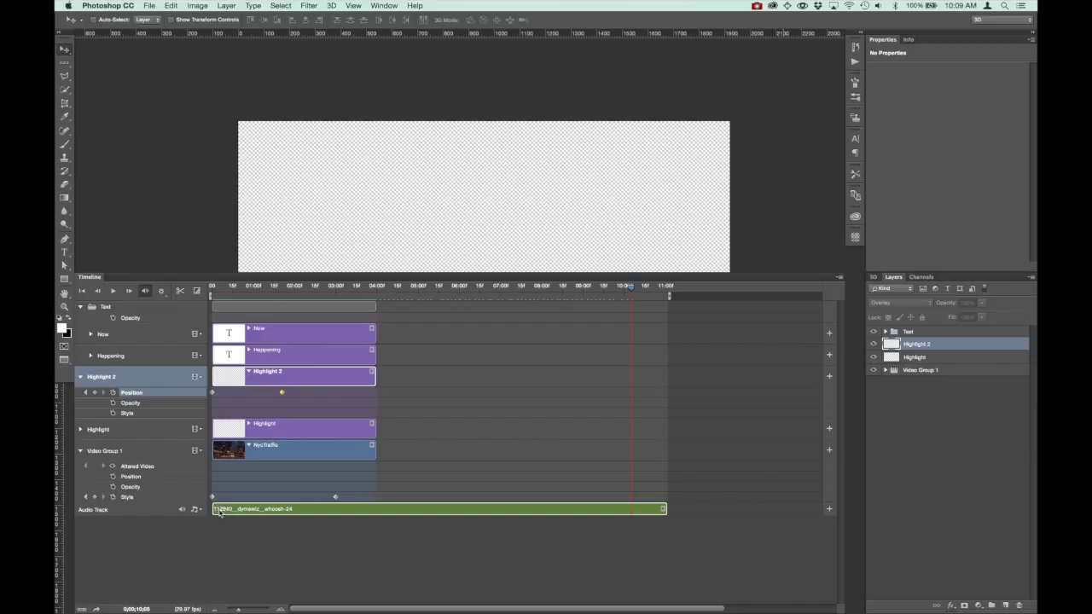
- Trim the silent start of the whoosh audio clip and shorten its end to 04:00f, in line with the video layers
drag(214, 509, 457, 507)
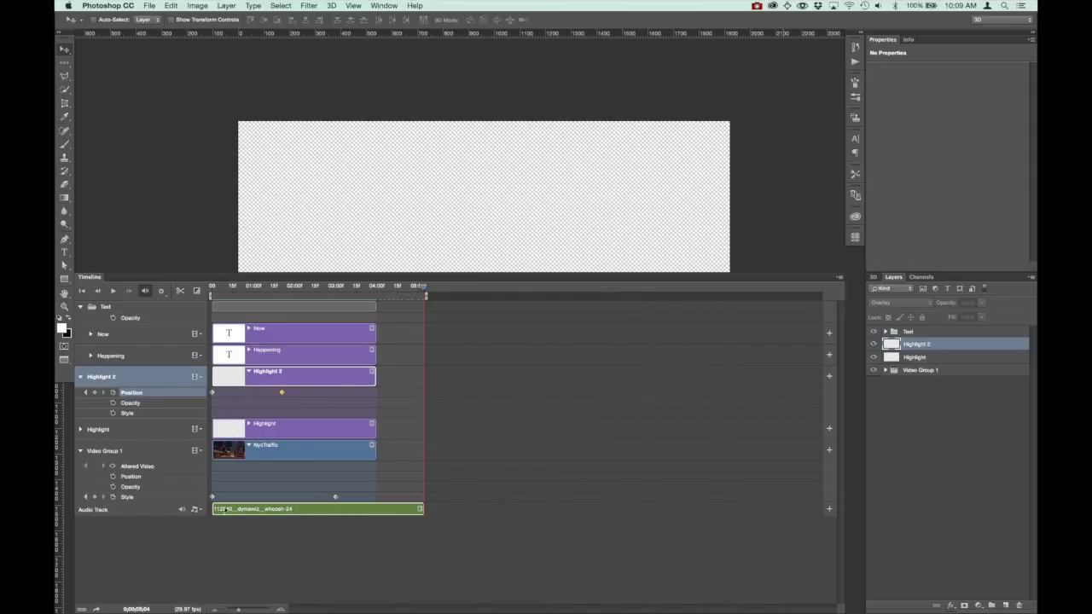
drag(214, 509, 259, 510)
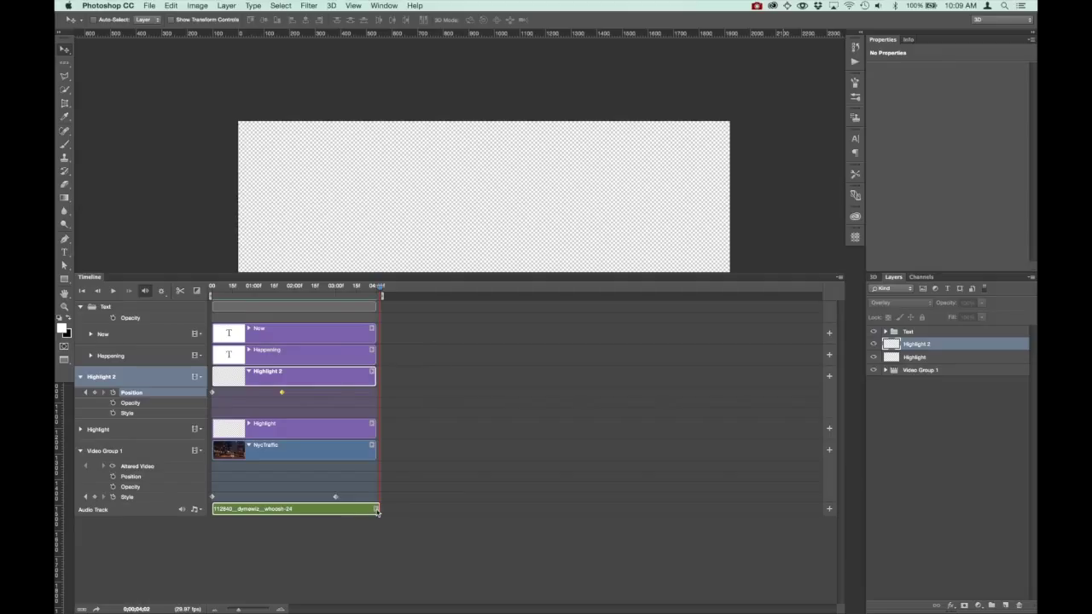
drag(376, 509, 372, 509)
click(282, 610)
click(282, 610)
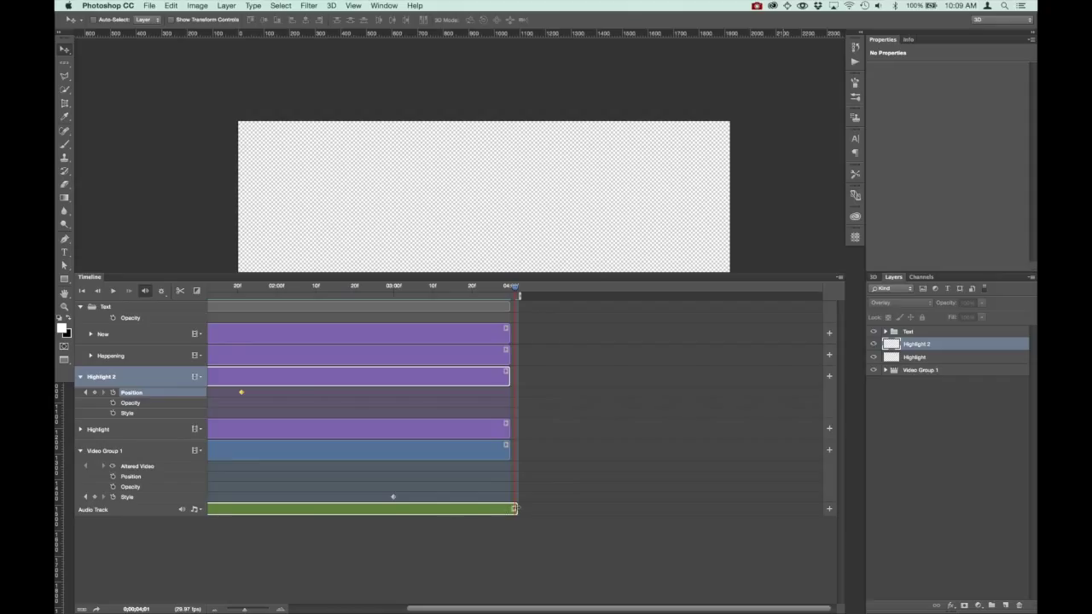
drag(514, 508, 503, 509)
click(512, 291)
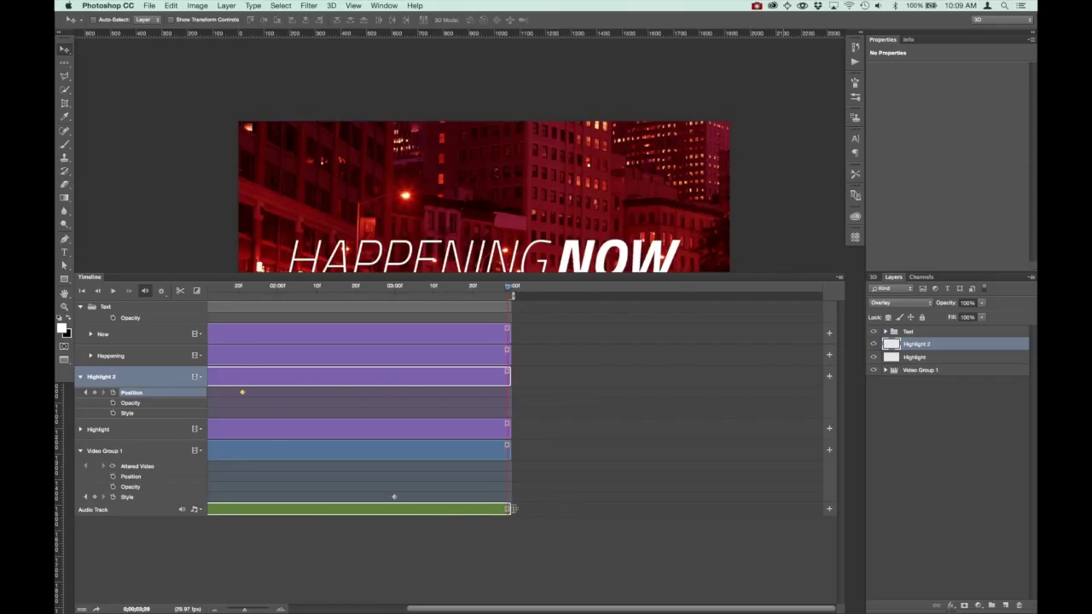
- Start adding another audio clip to the timeline
drag(437, 607, 293, 586)
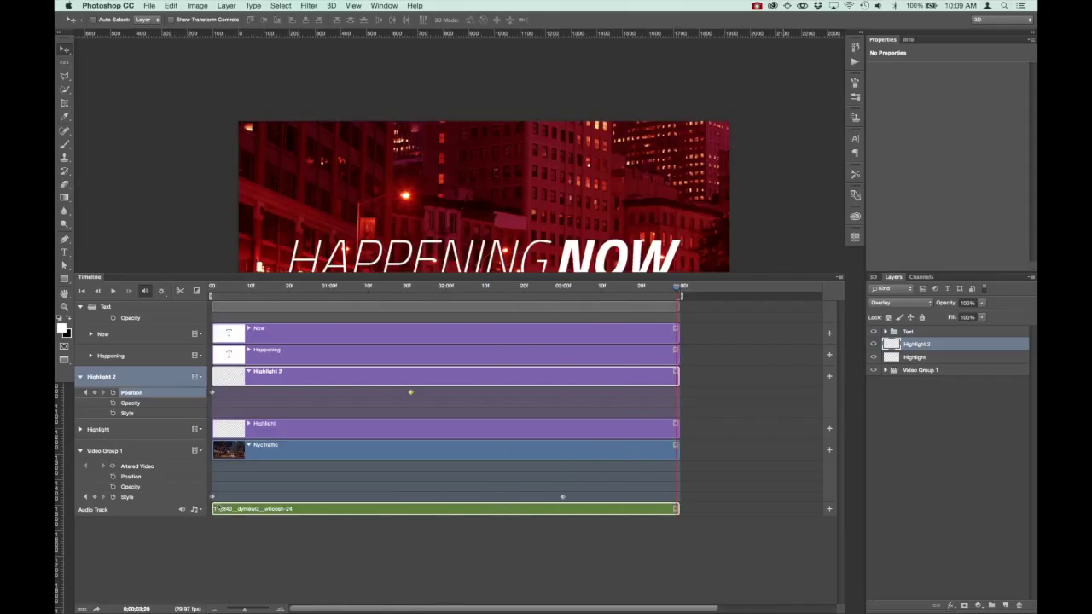
click(201, 510)
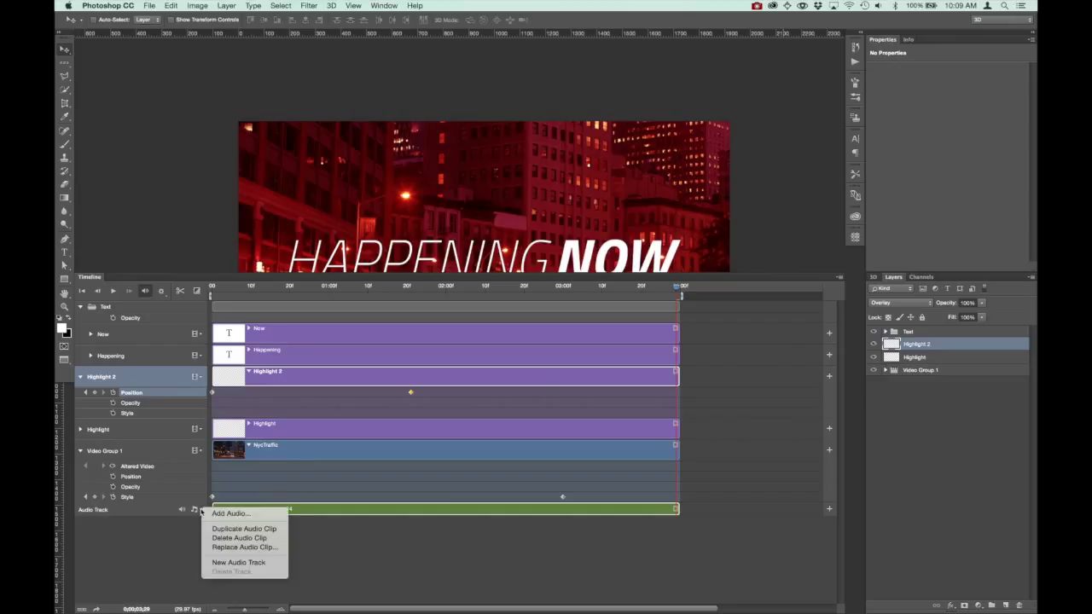
click(259, 514)
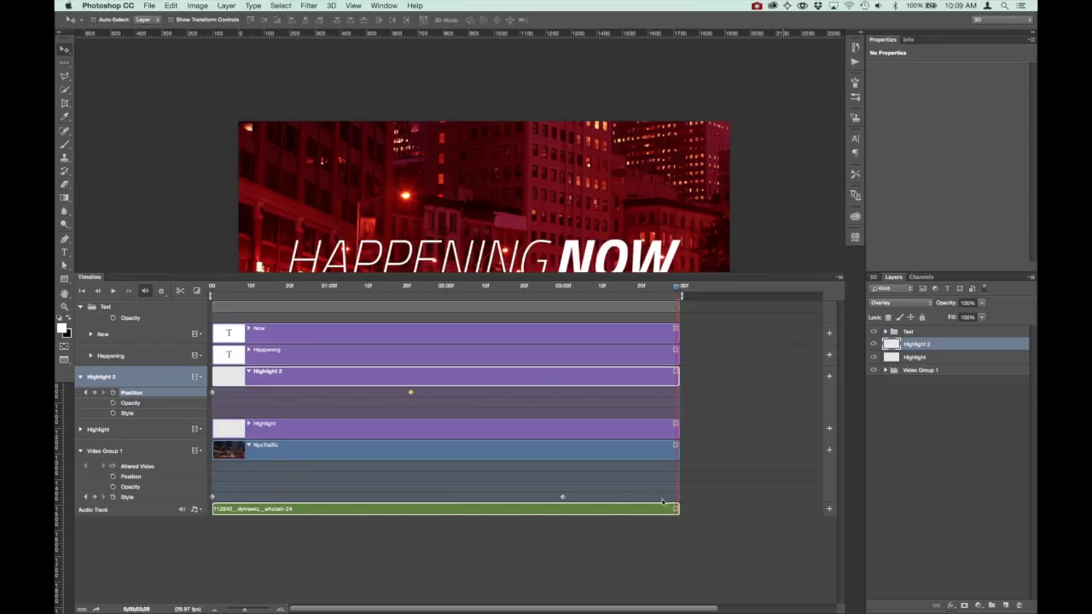